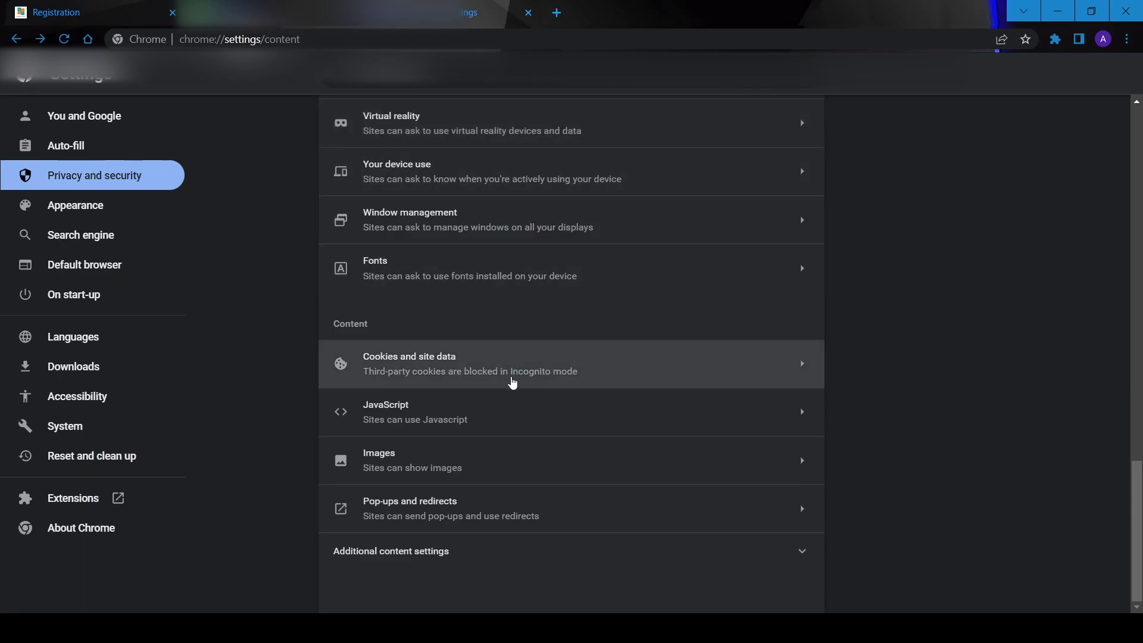
Close the Chrome settings tab so only the New Tab page remains
scroll(515, 387, up, 12)
scroll(516, 390, up, 8)
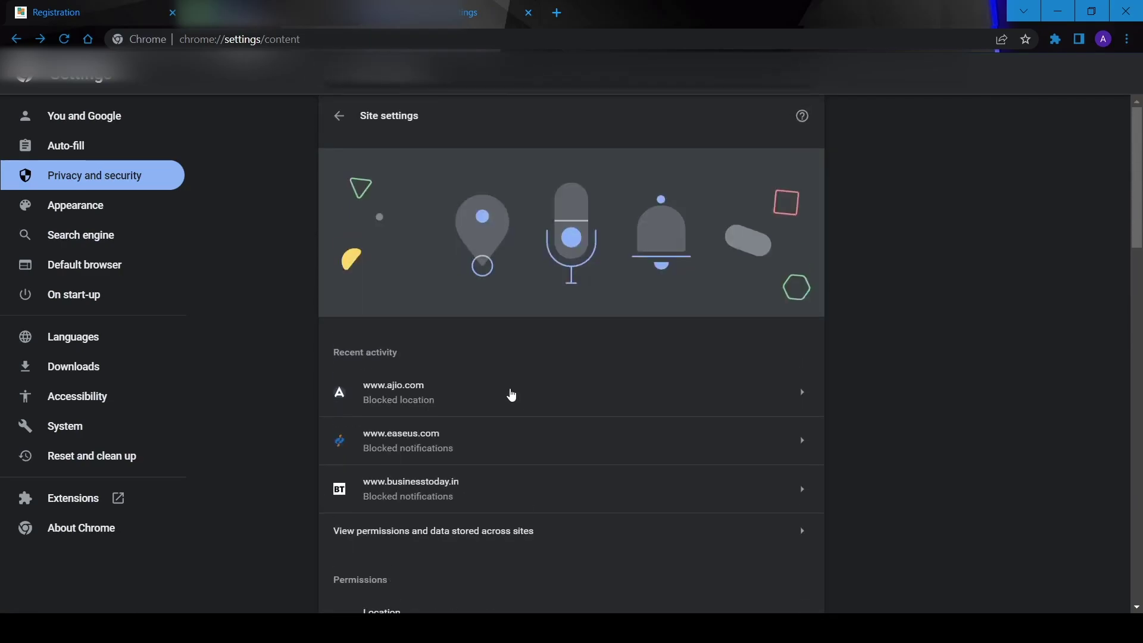
key(Up)
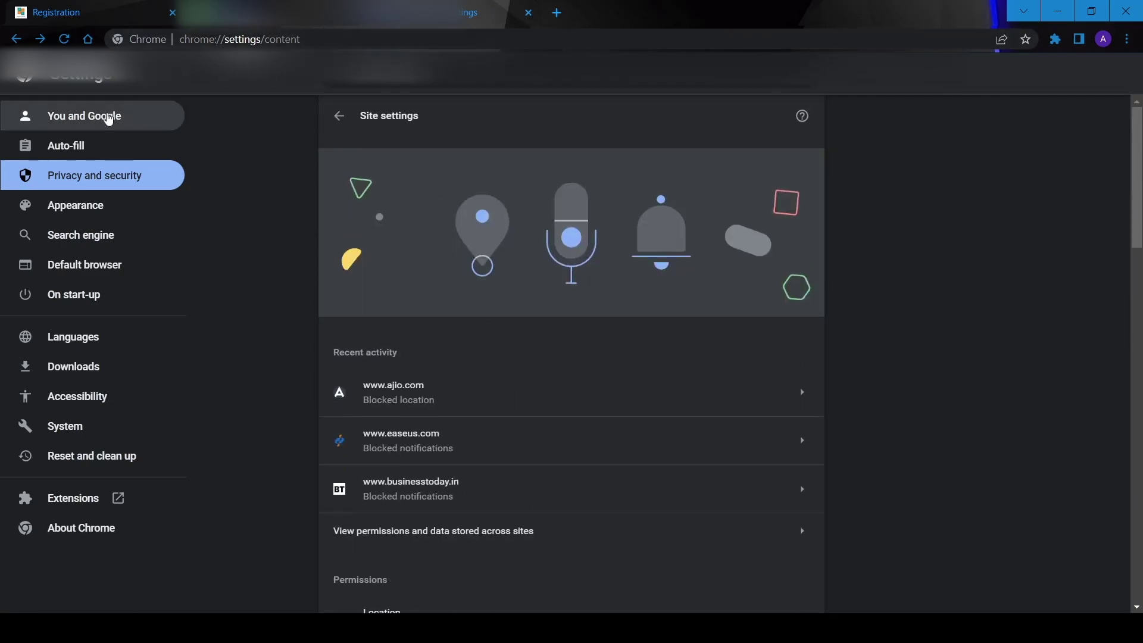
key(Return)
click(529, 13)
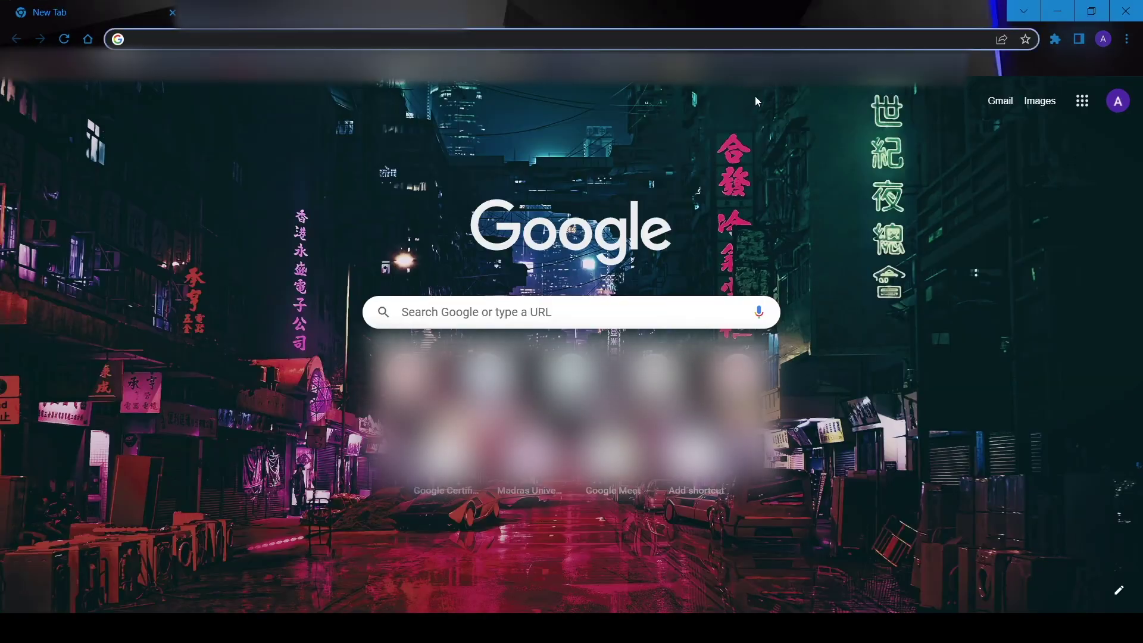
Load moneykrishna.com and go to its Web Trade login page
text(moneykrishna.co)
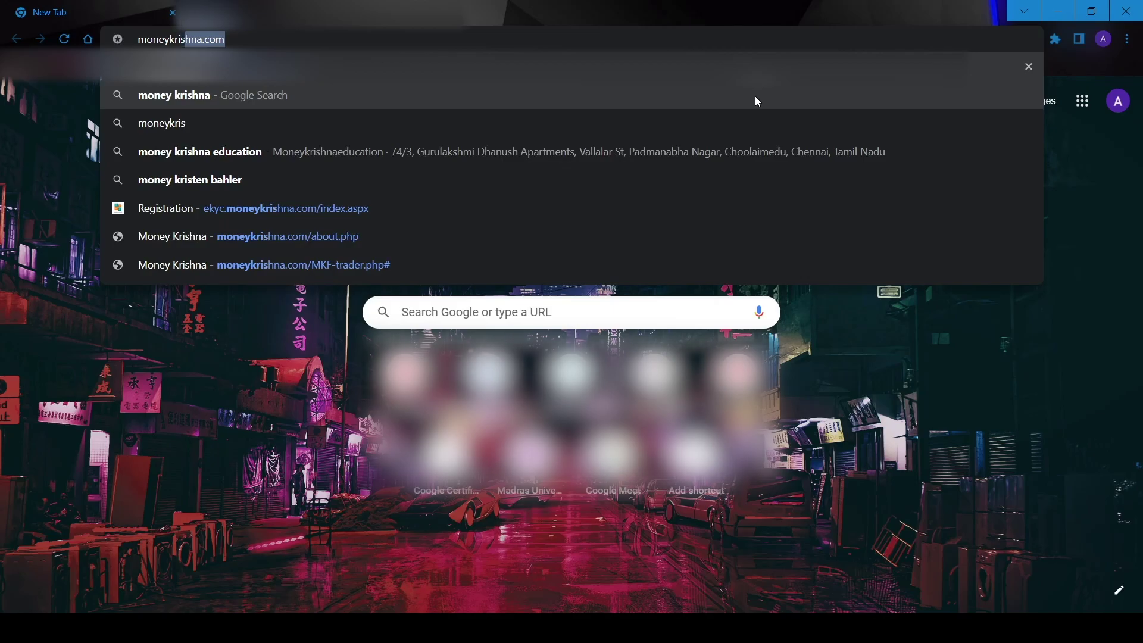
text(m)
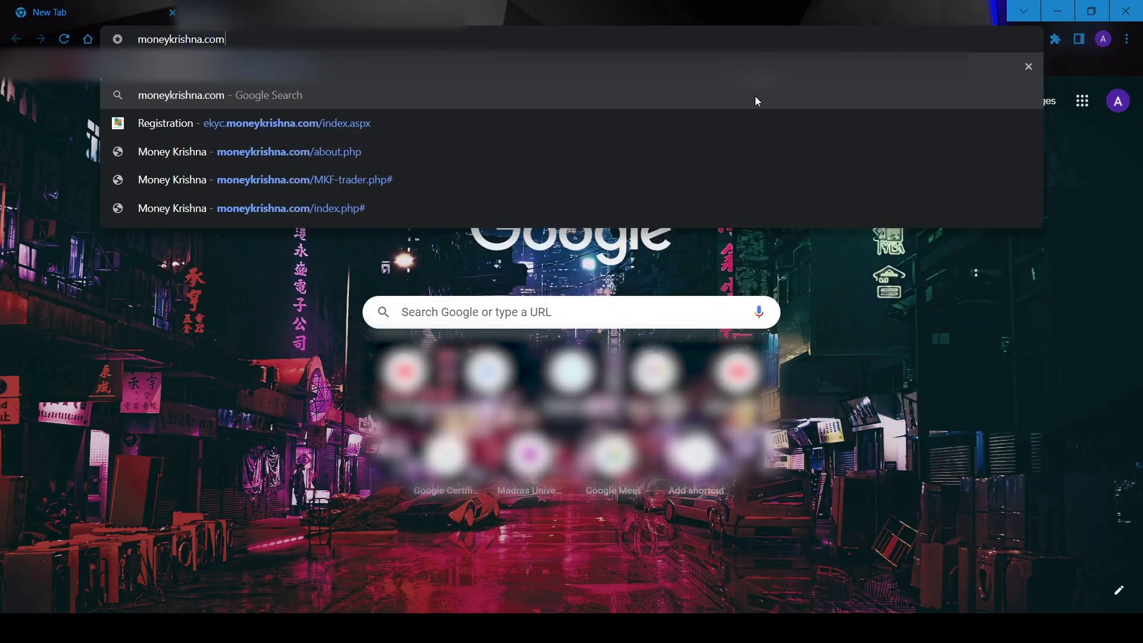
key(Return)
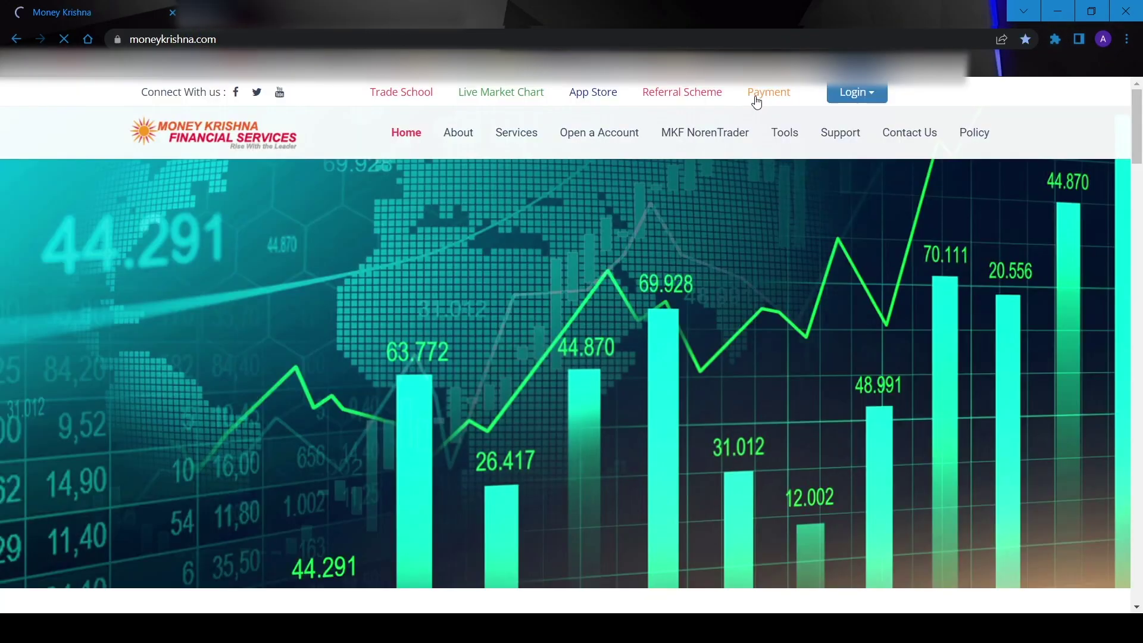
click(873, 100)
click(882, 212)
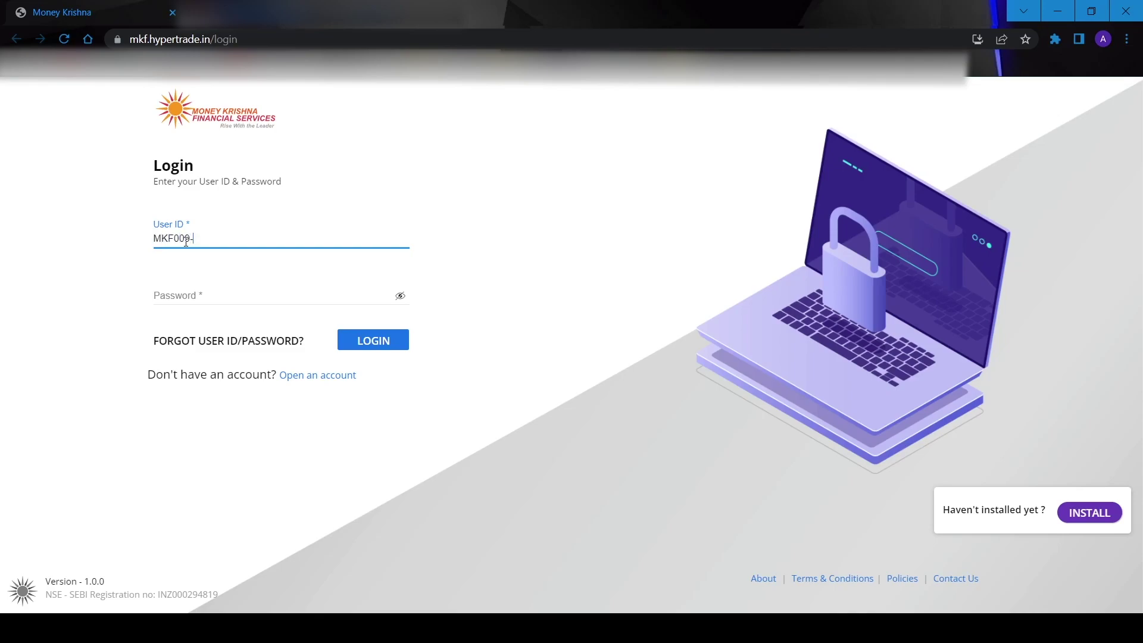
From the login page, choose 'Open an account' to start a new registration
key(Tab)
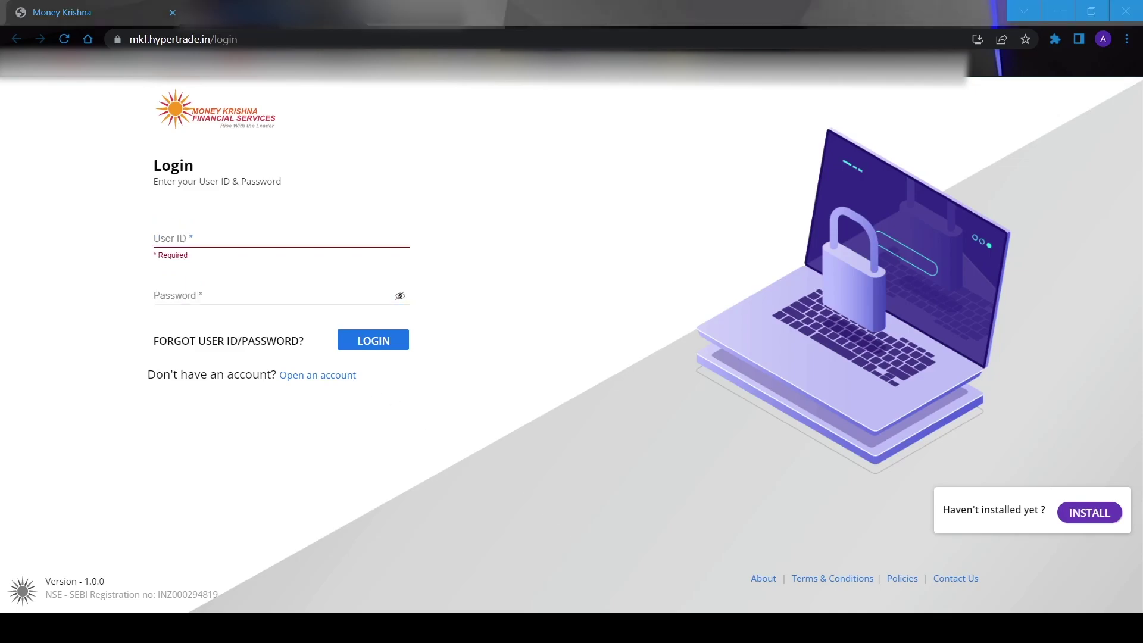
click(632, 147)
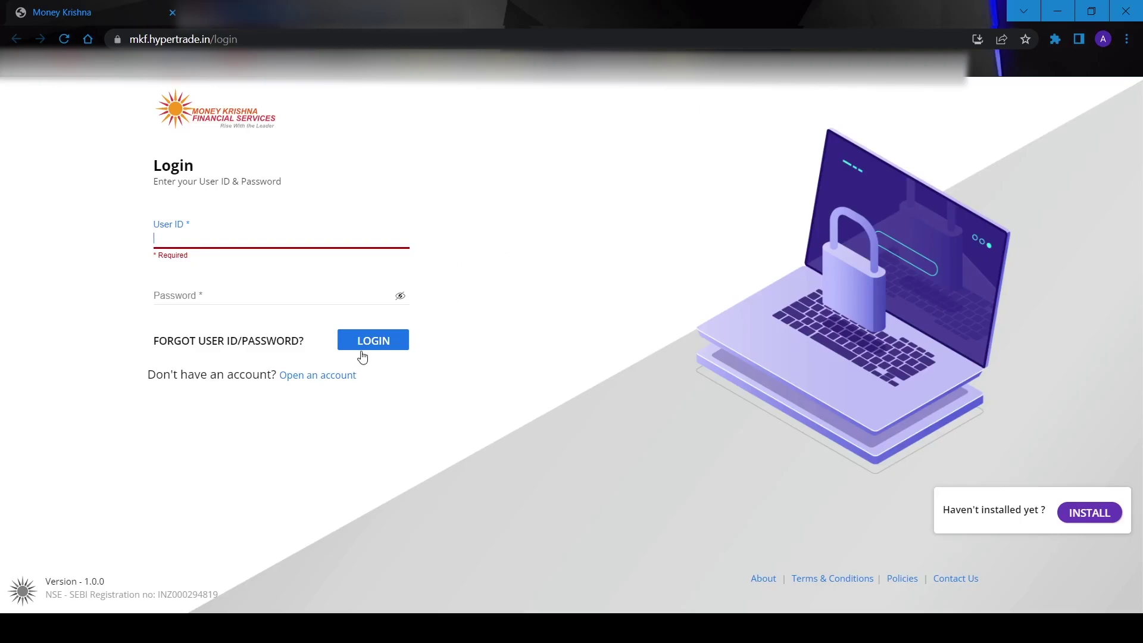
click(345, 376)
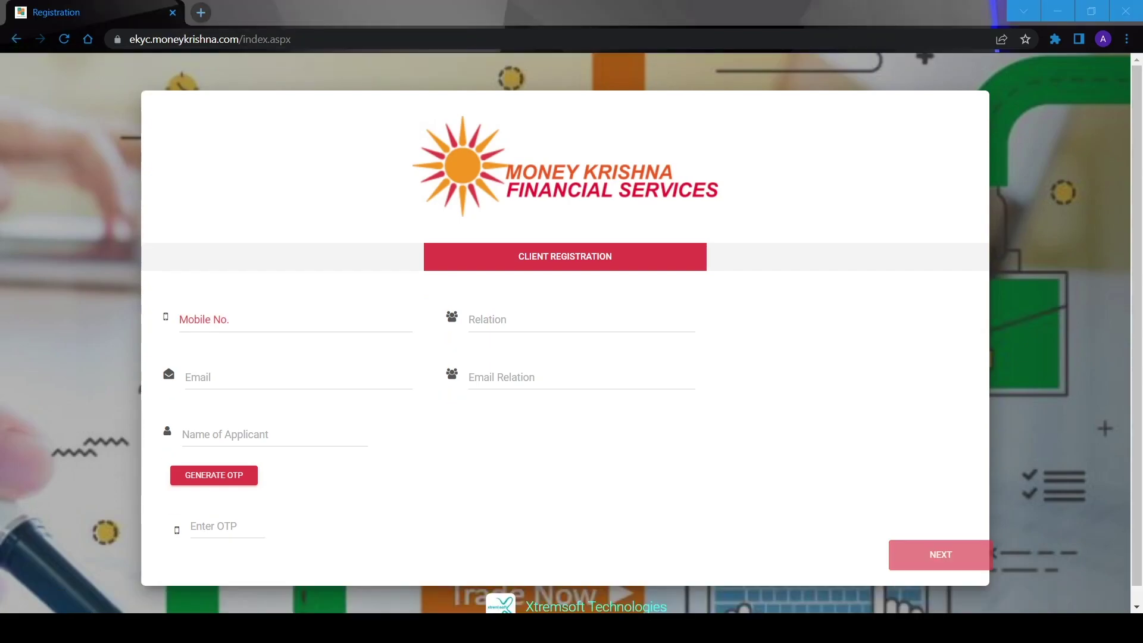
Enter the applicant's mobile number and the remaining contact registration fields
click(314, 410)
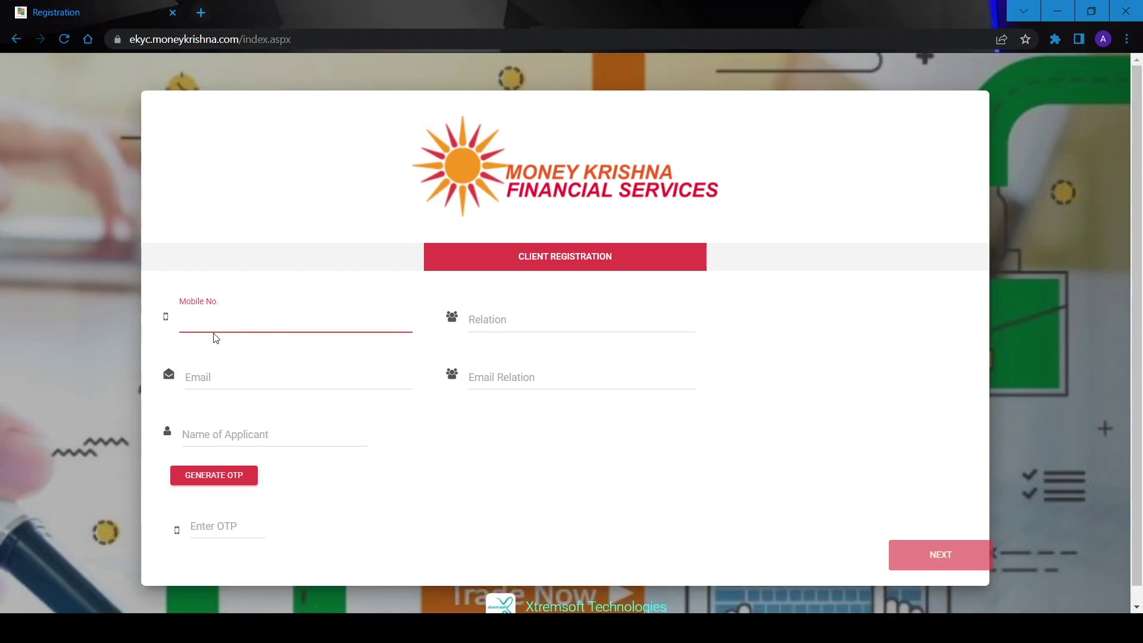
text(9819)
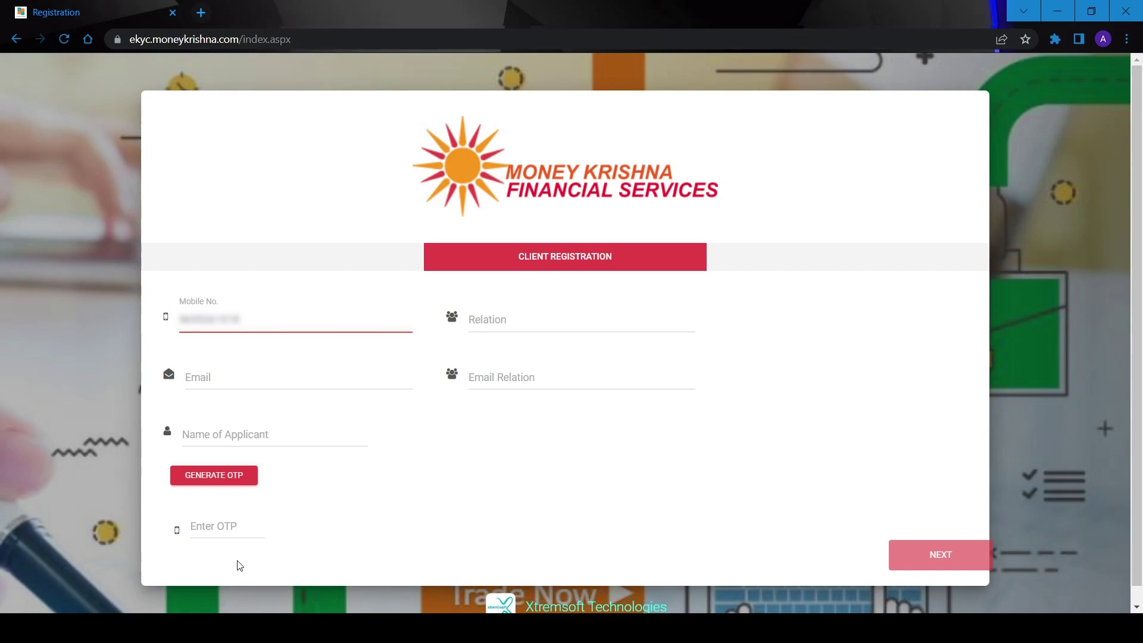
click(510, 319)
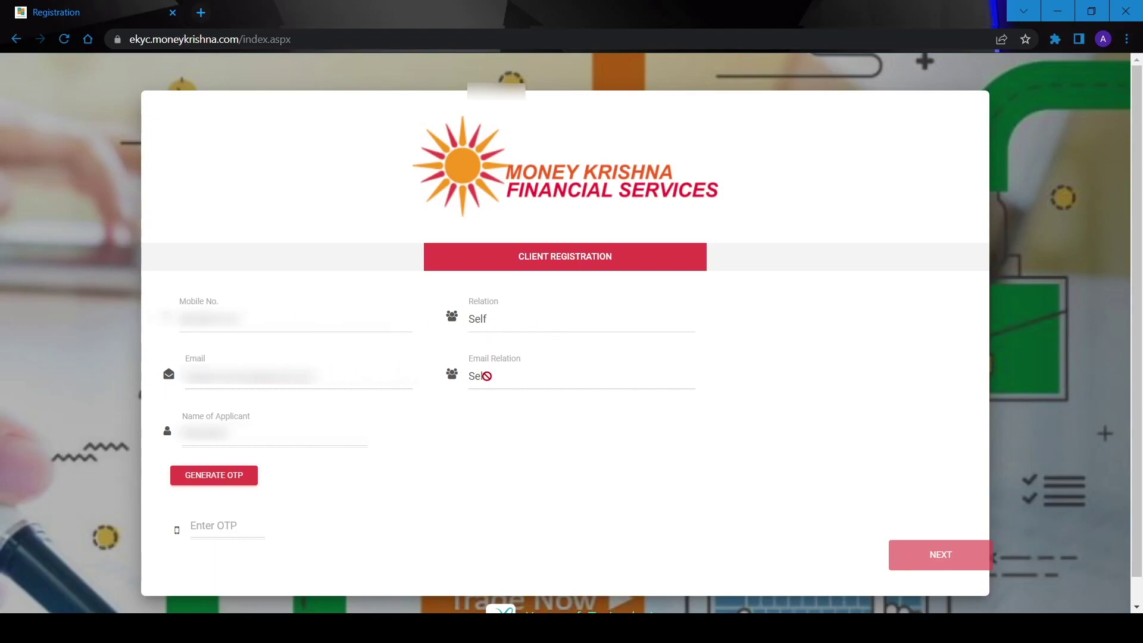
Generate the mobile OTP, enter the received code and submit the registration
click(210, 477)
key(Return)
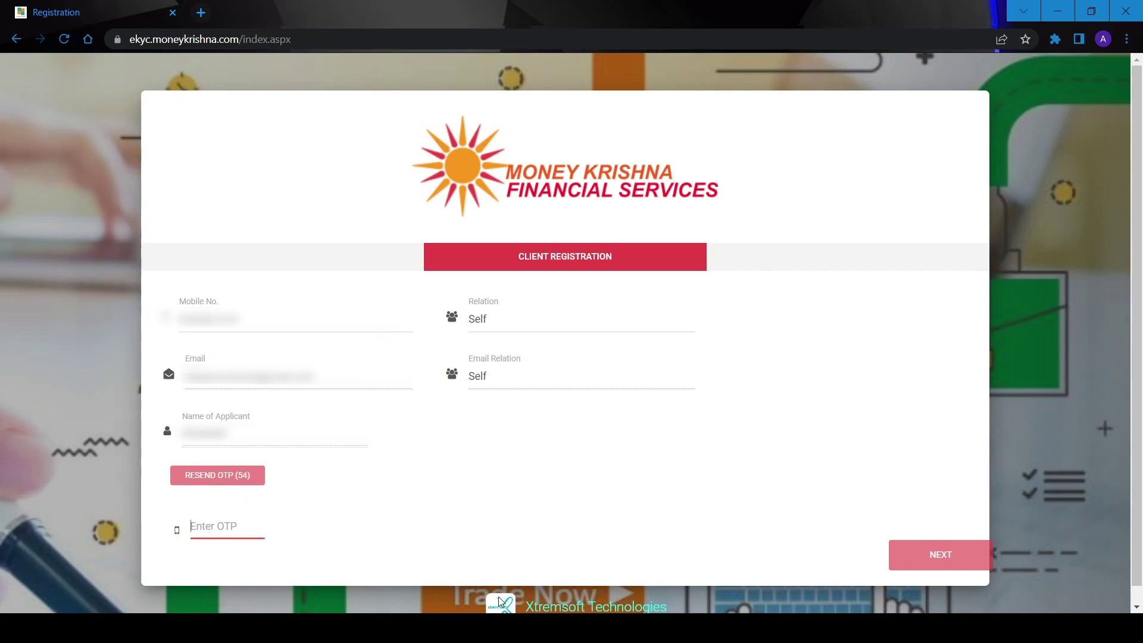
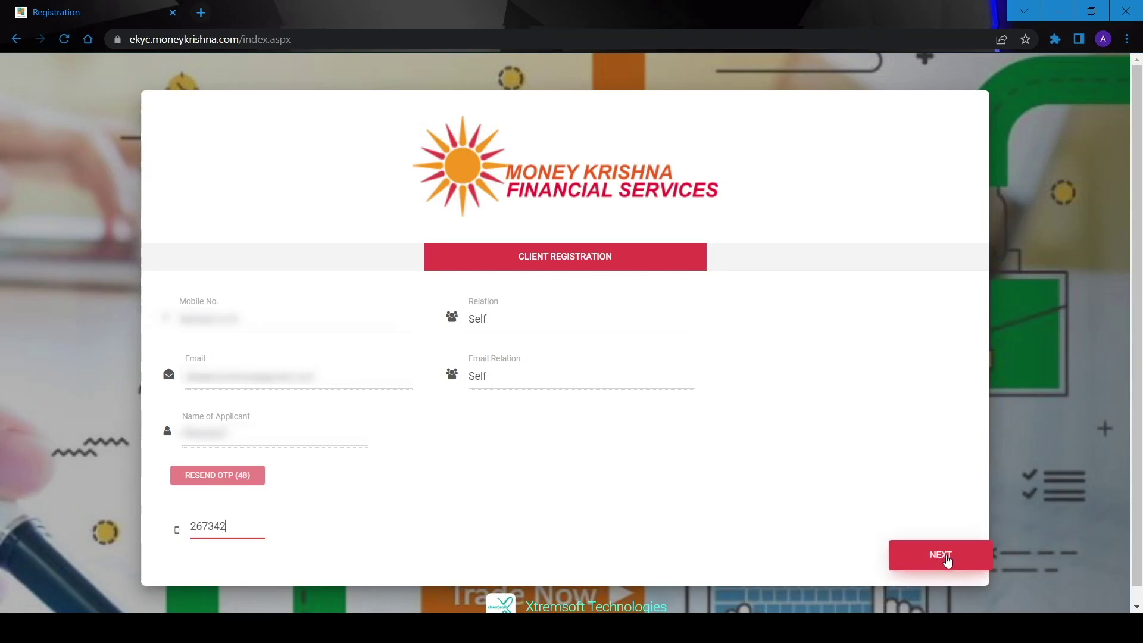
click(946, 560)
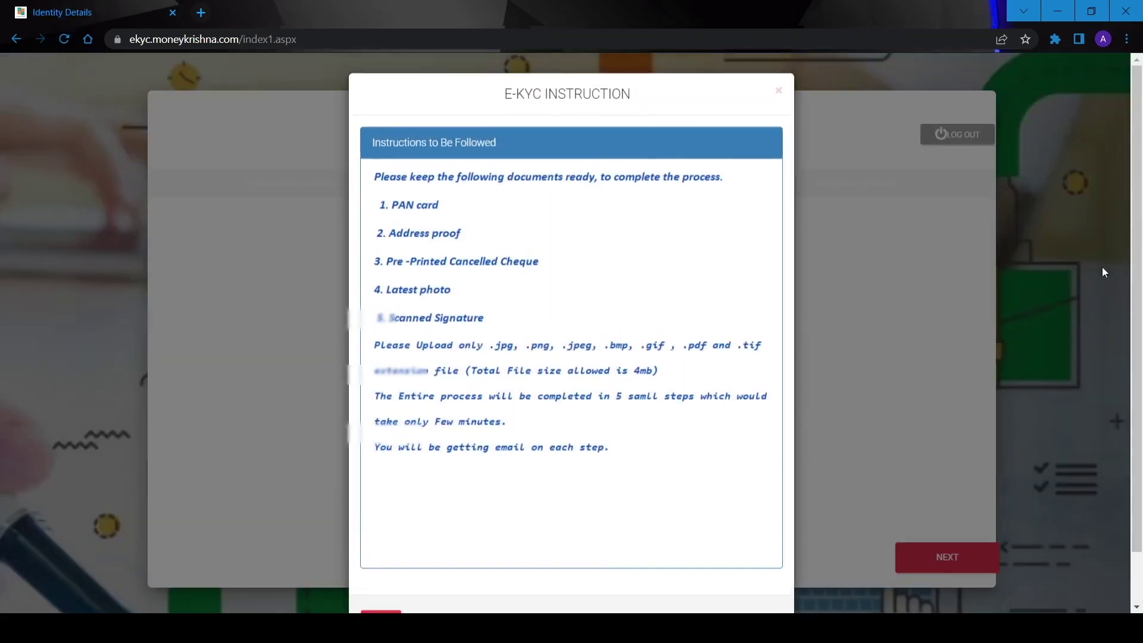
Dismiss the eKYC instructions, enter the applicant's PAN and acknowledge the NSDL message
click(777, 96)
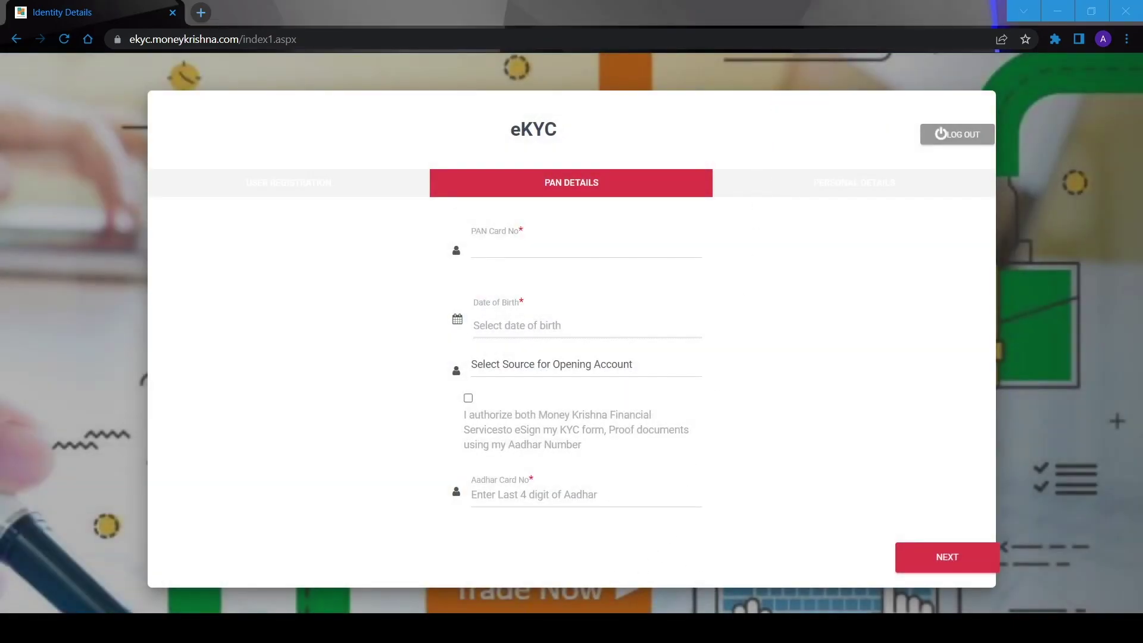
click(405, 237)
text(A)
key(BackSpace)
text(BCDE1234F)
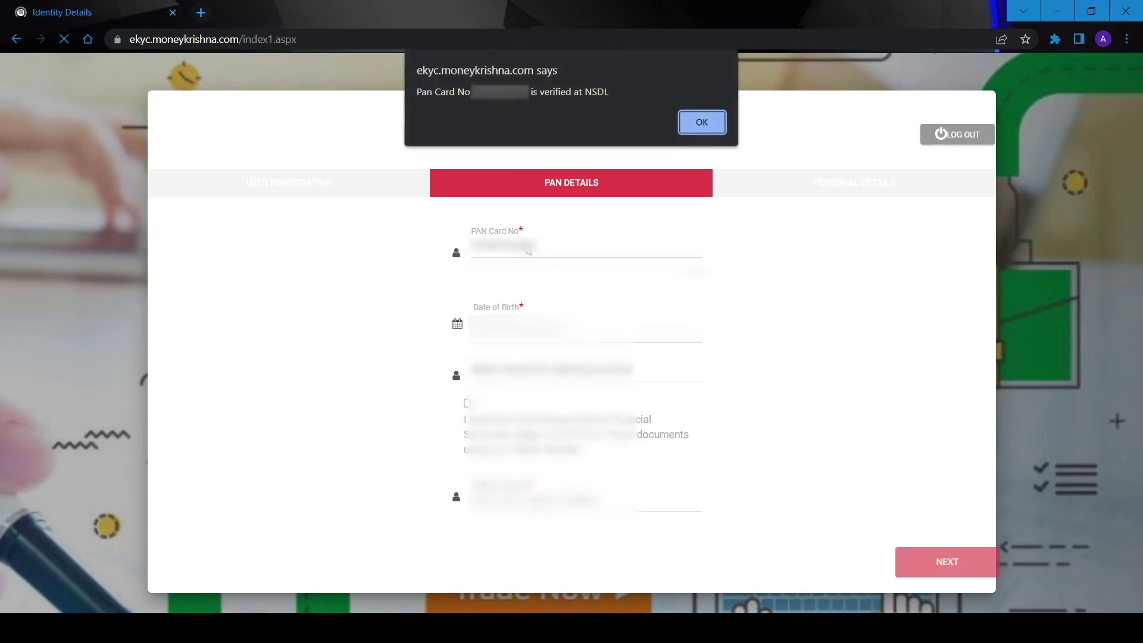
click(713, 127)
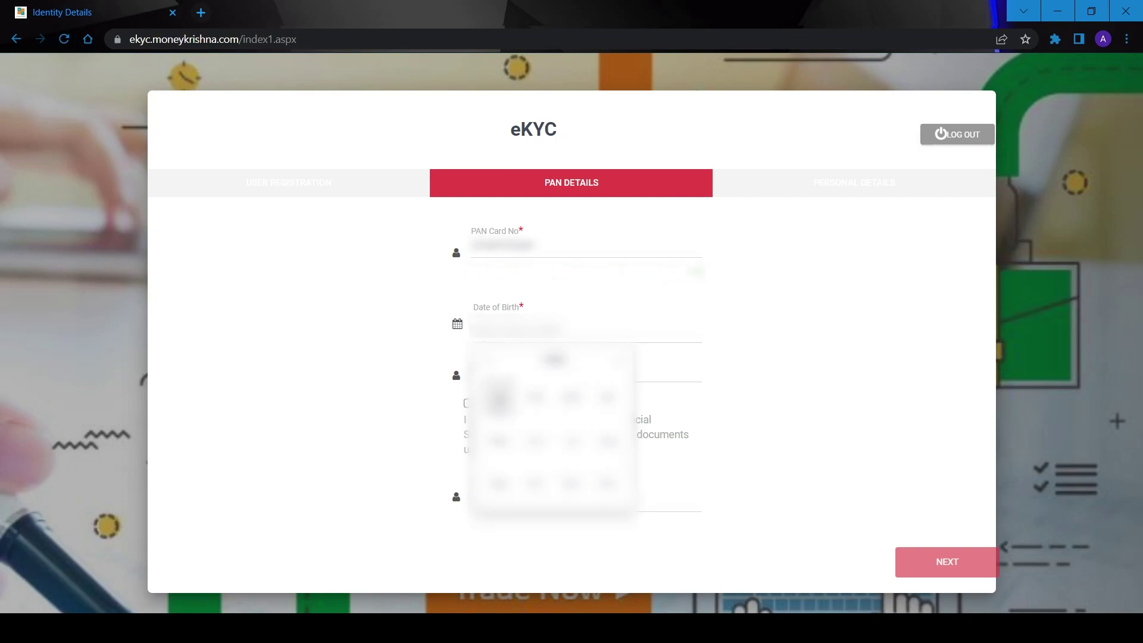
Set the birth date, give eSign consent, choose 'Fill form manually', enter Aadhaar digits and continue
click(499, 396)
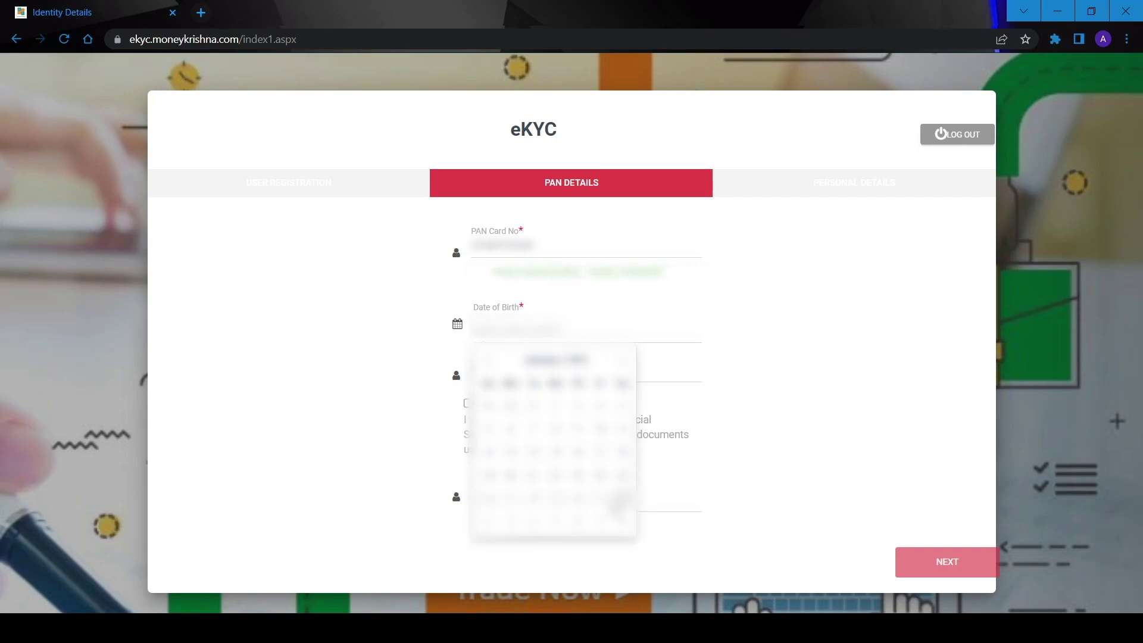
click(597, 499)
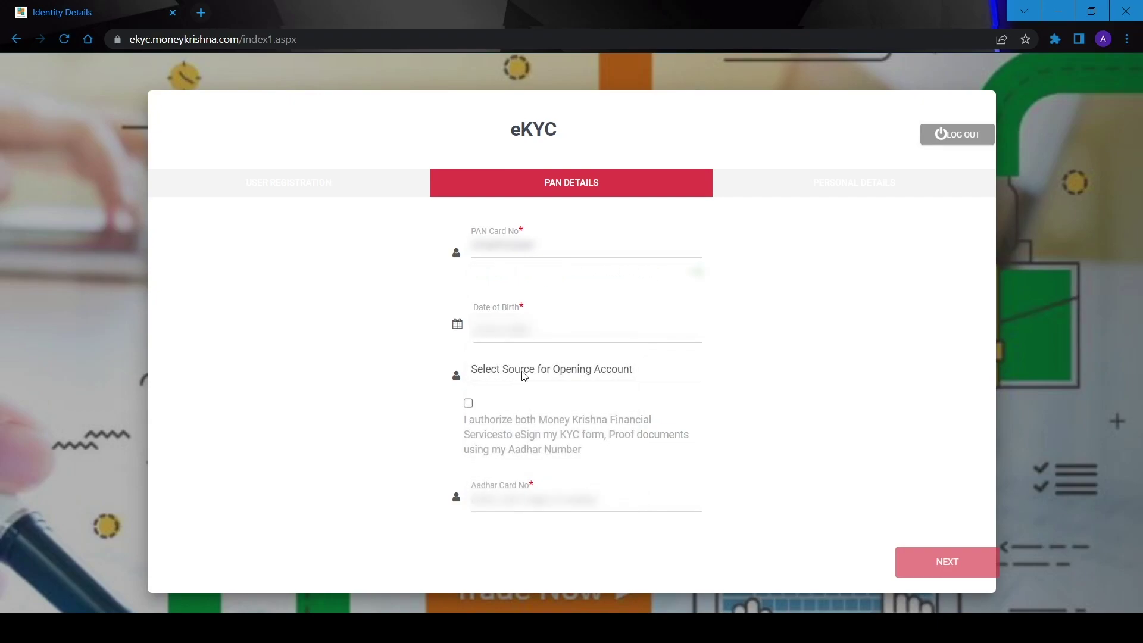
click(469, 404)
click(550, 370)
click(536, 403)
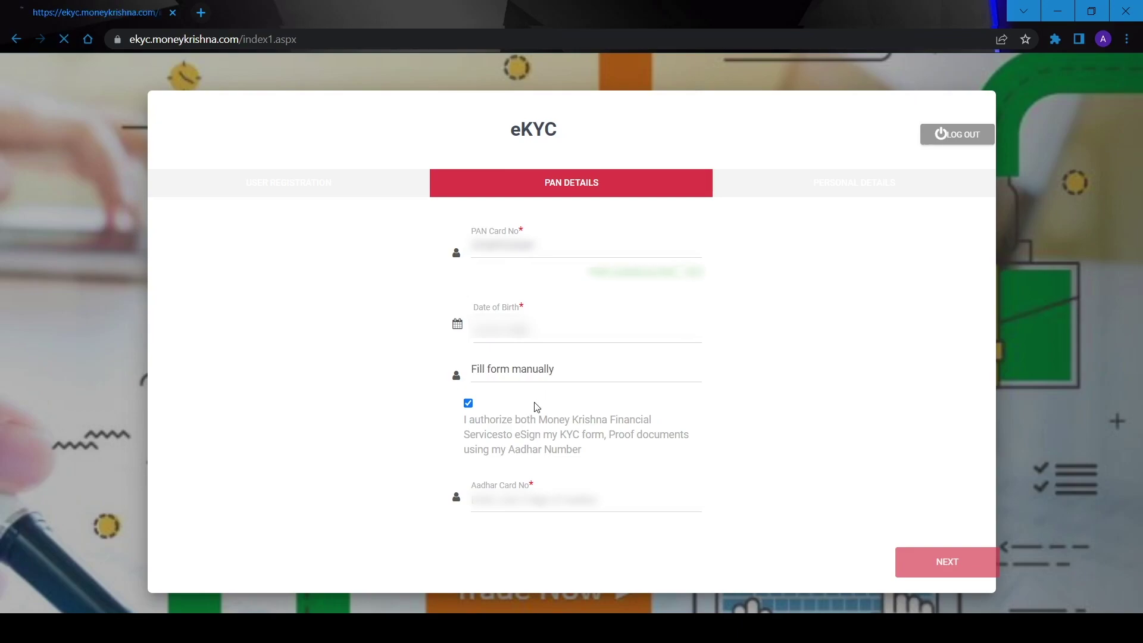
click(520, 504)
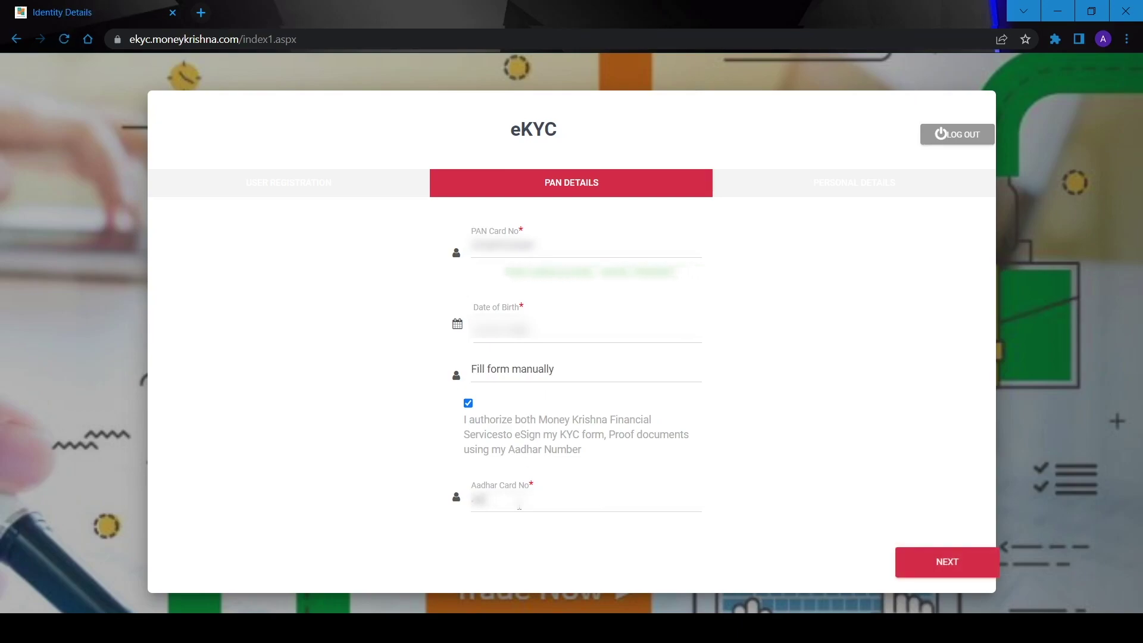
text(8853)
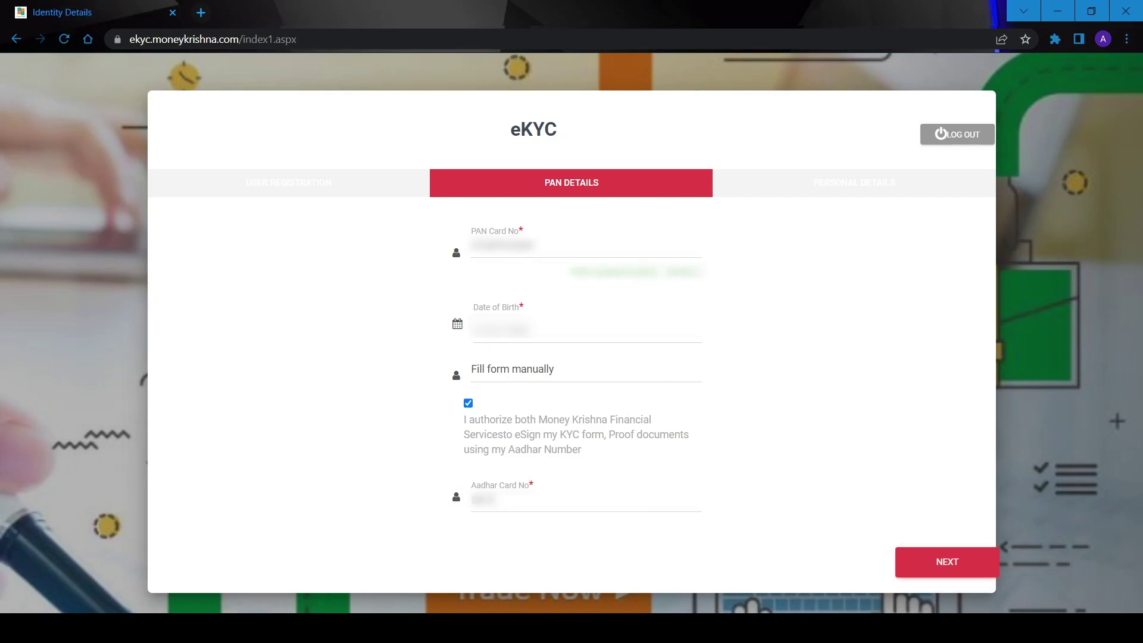
click(939, 563)
click(224, 268)
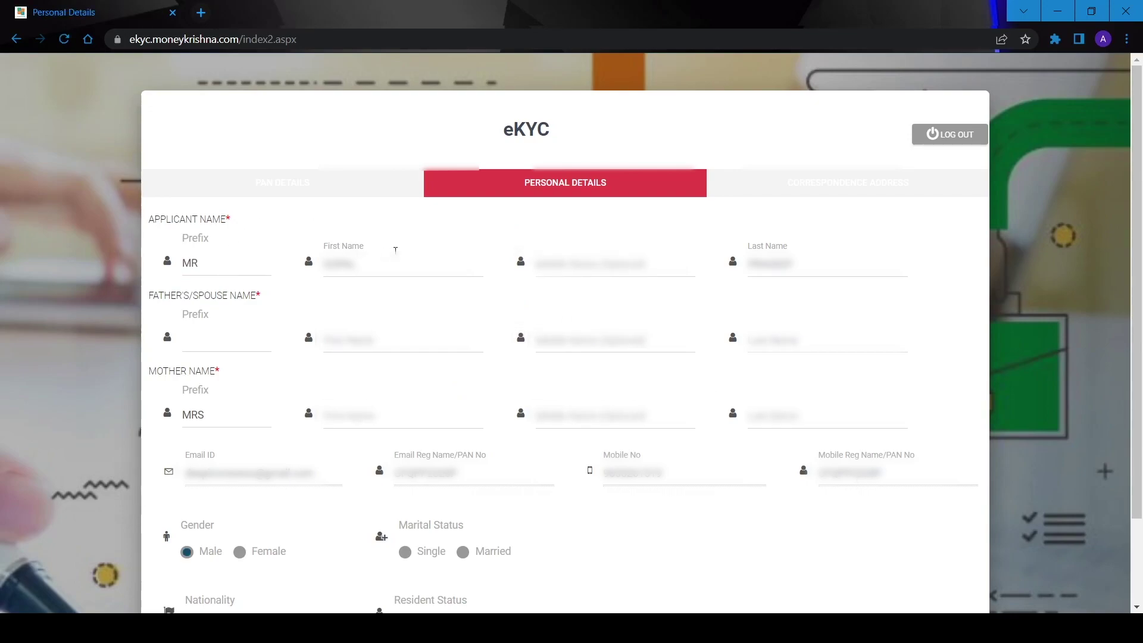
Fill in the applicant's first and last name and the father's and mother's names
double_click(392, 273)
key(Tab)
key(Tab)
key(Tab)
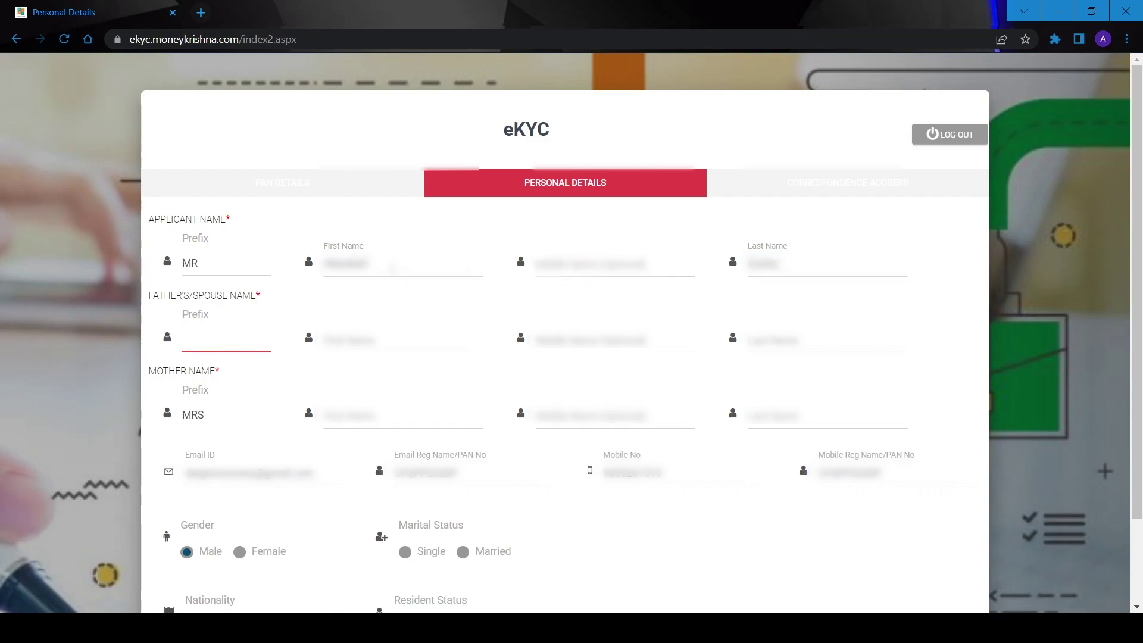
key(Tab)
text(Gupta)
key(Tab)
key(Tab)
text(G)
key(Tab)
key(Tab)
text(Lalita)
key(Tab)
key(Tab)
text(G)
key(Tab)
key(Tab)
Mark marital status Married, set the resident status and continue to the correspondence address
scroll(360, 245, down, 2)
click(463, 450)
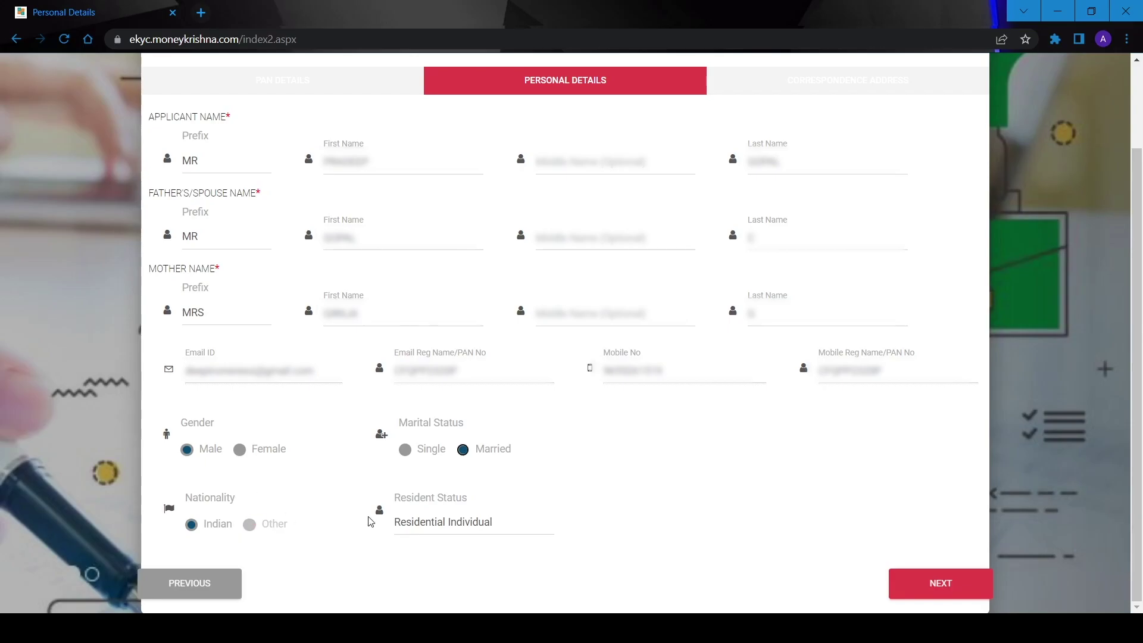
click(455, 525)
click(930, 582)
Choose the address type and enter the building, road, village and pin code
click(277, 263)
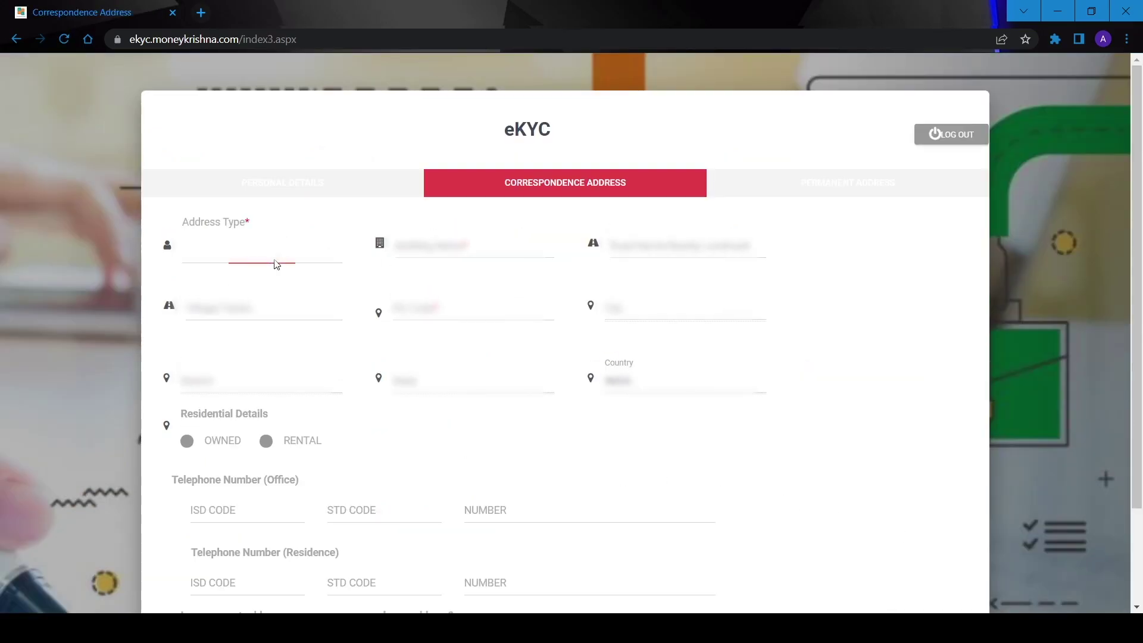
key(Tab)
text(20)
key(Tab)
text(mumbai)
key(Tab)
text(mumbai)
key(Tab)
text(400001)
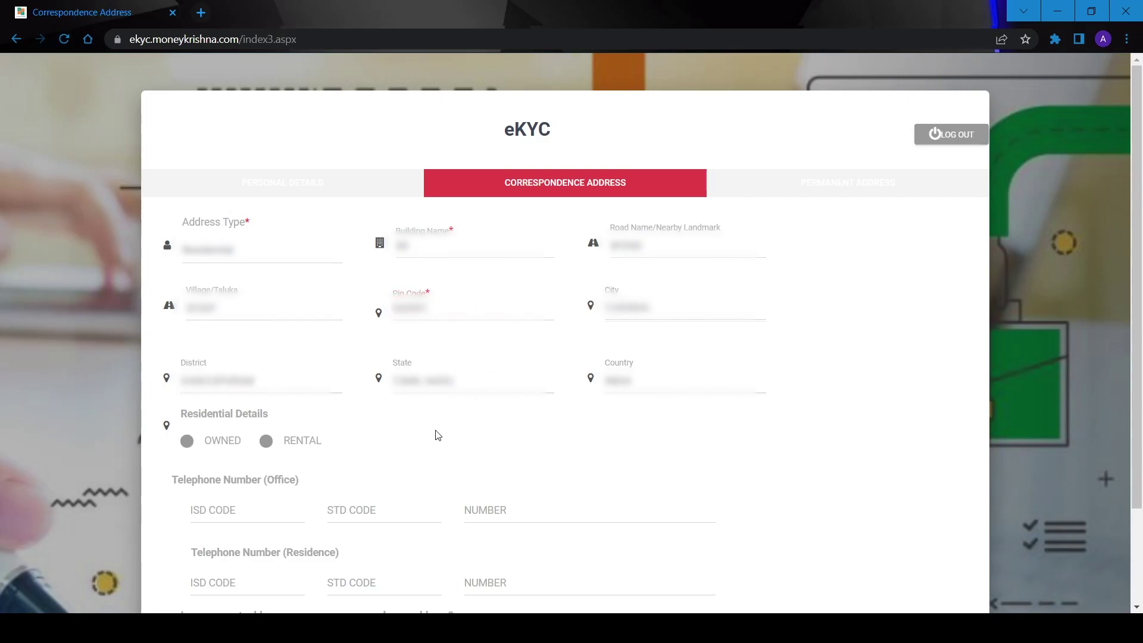
Mark the residence as RENTAL and continue to the permanent address
scroll(438, 435, down, 2)
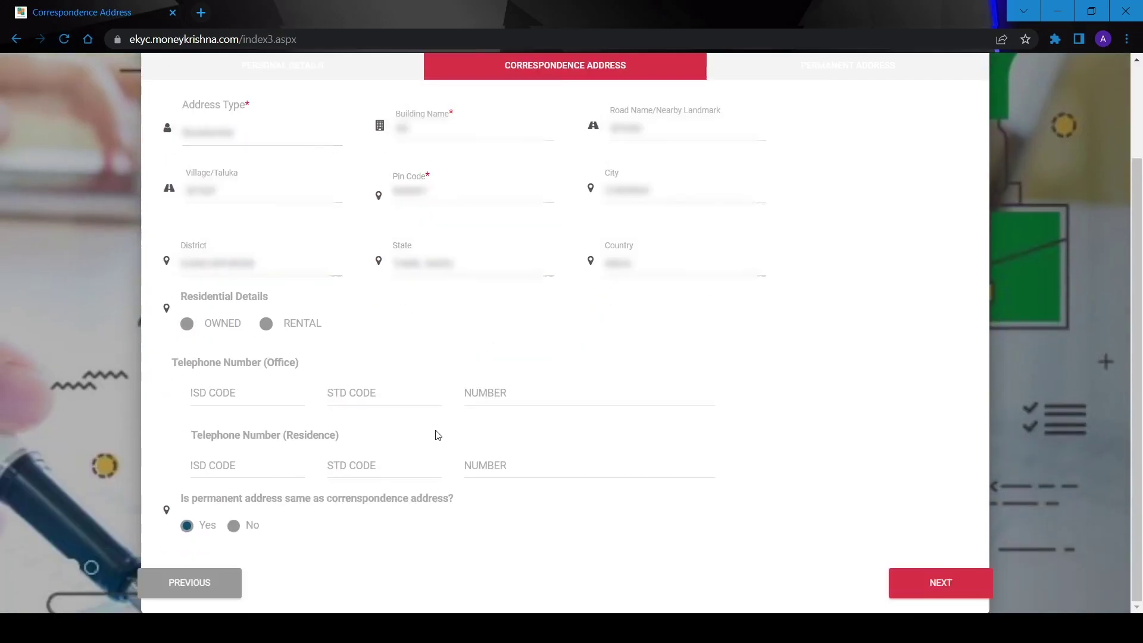
click(266, 325)
click(926, 584)
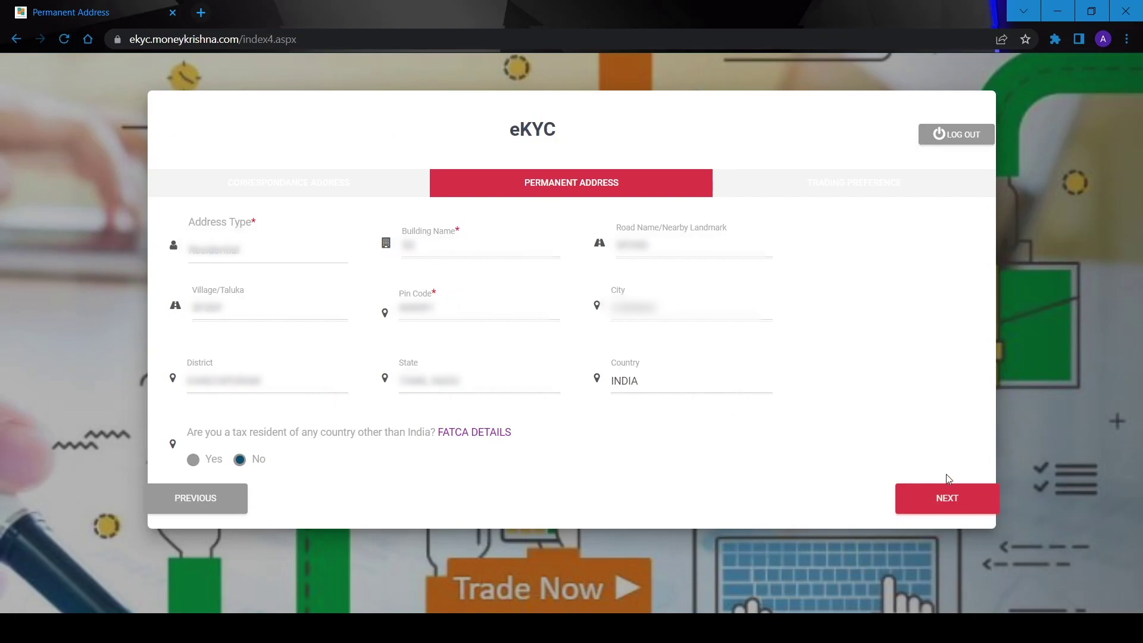
Select Equity, F & O and Currency on NSE with CDSL, and leave nomination as No
click(952, 497)
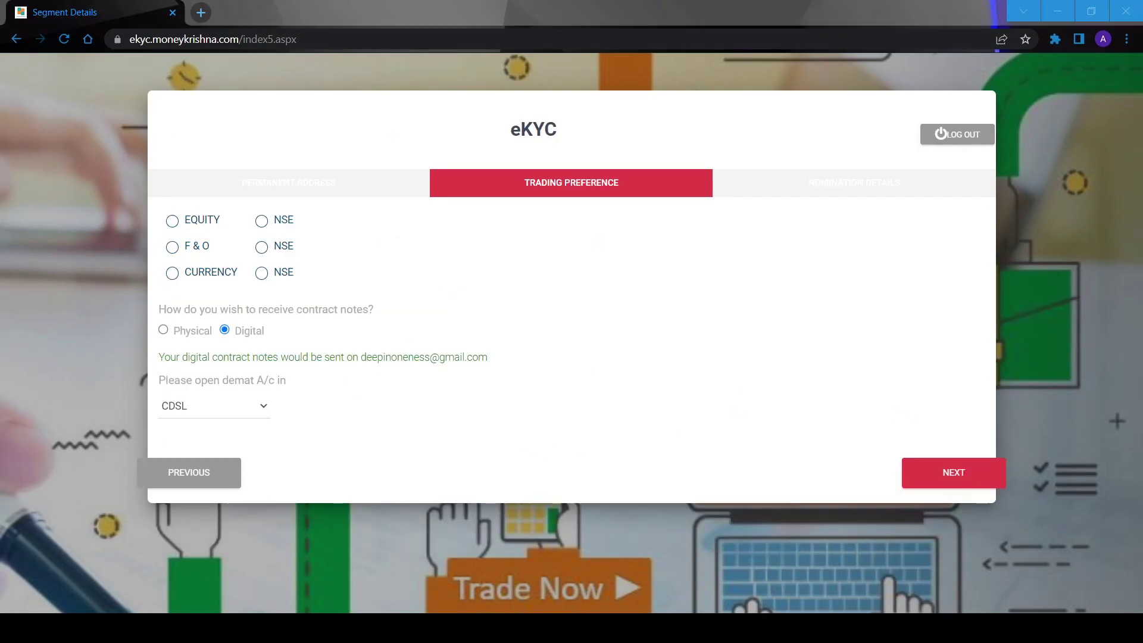
click(172, 222)
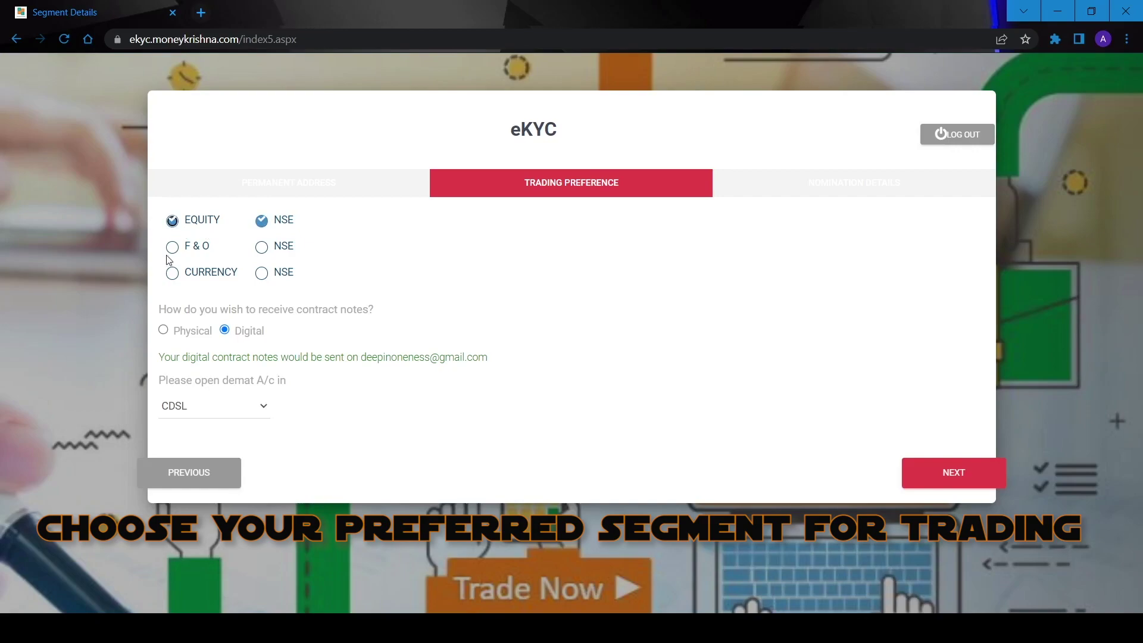
click(173, 247)
click(172, 273)
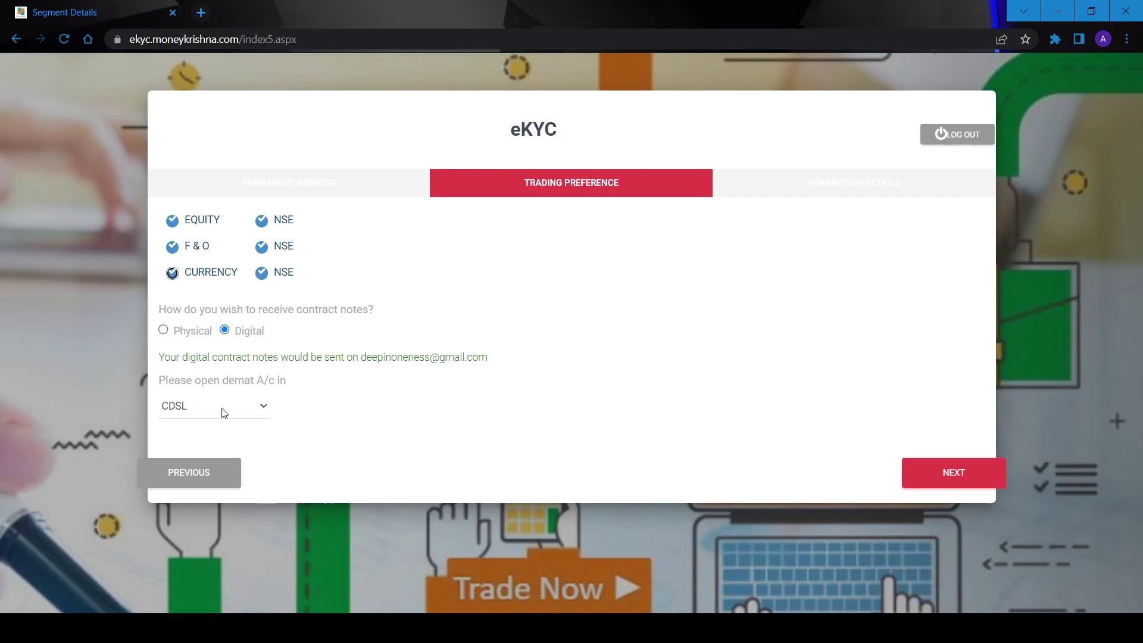
click(265, 411)
click(953, 473)
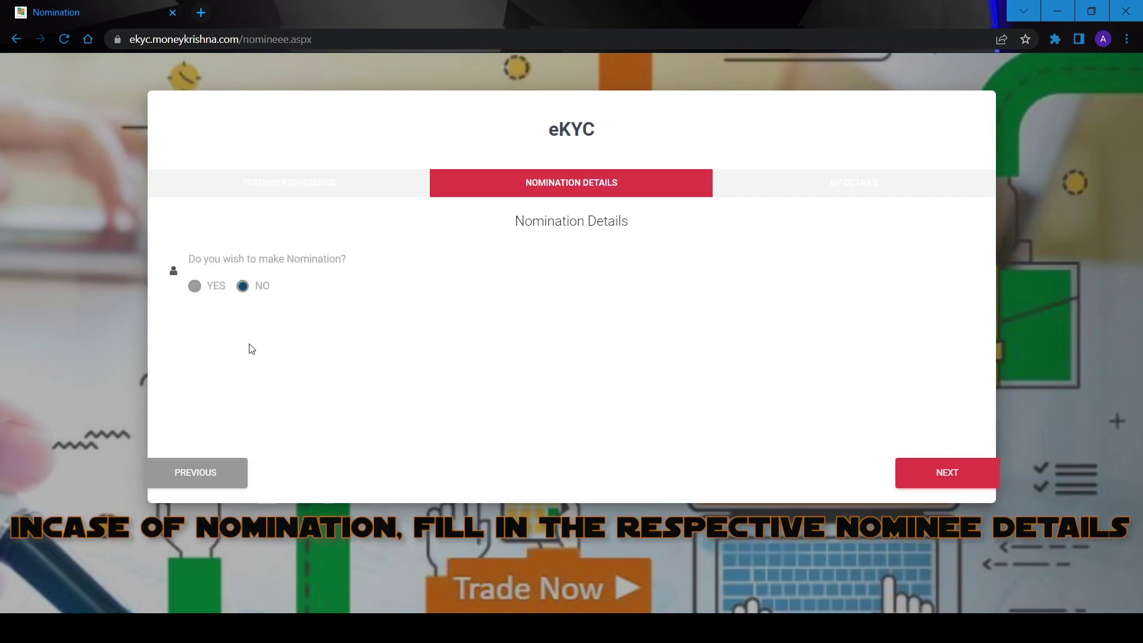
click(926, 477)
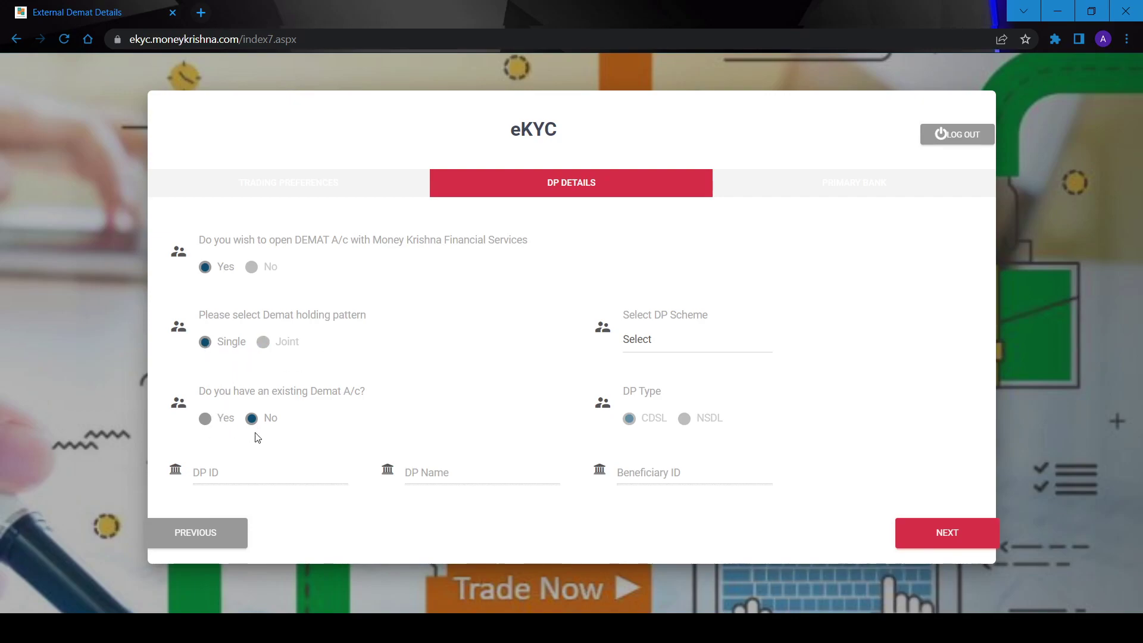
Choose the Regular DP scheme, review Regular.pdf, and continue to the Primary Bank step
click(655, 347)
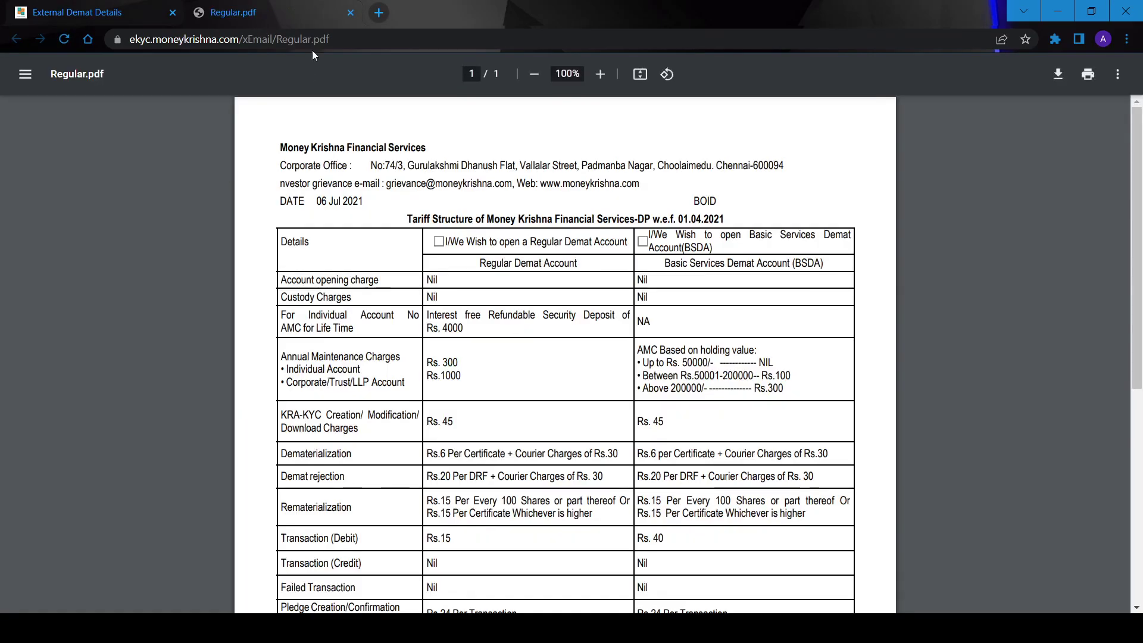
scroll(446, 503, down, 6)
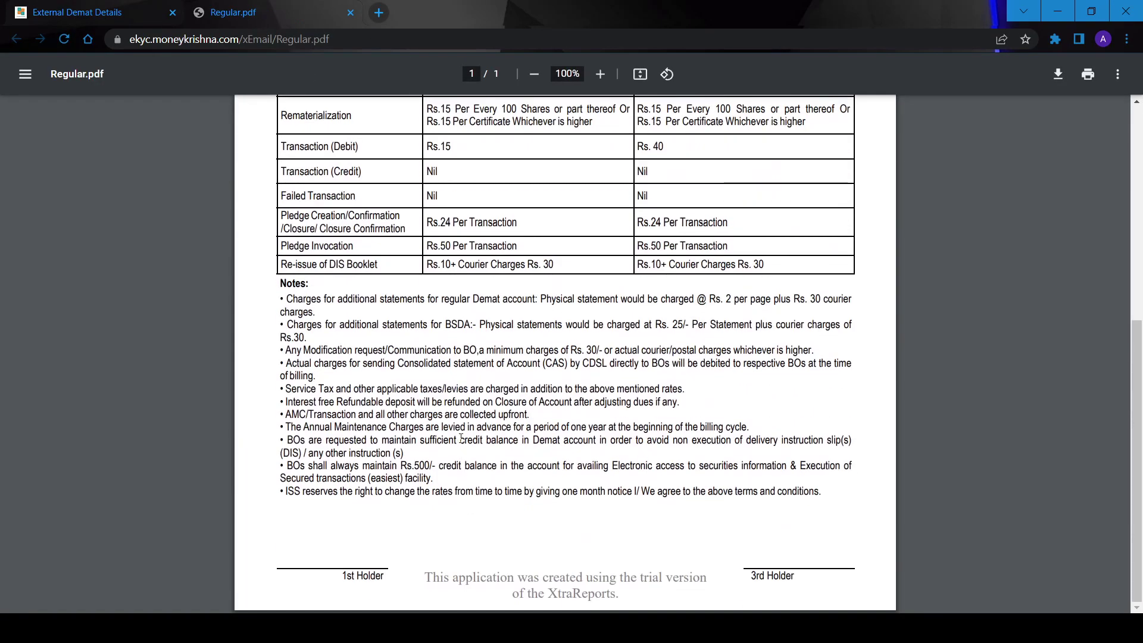
scroll(461, 437, up, 6)
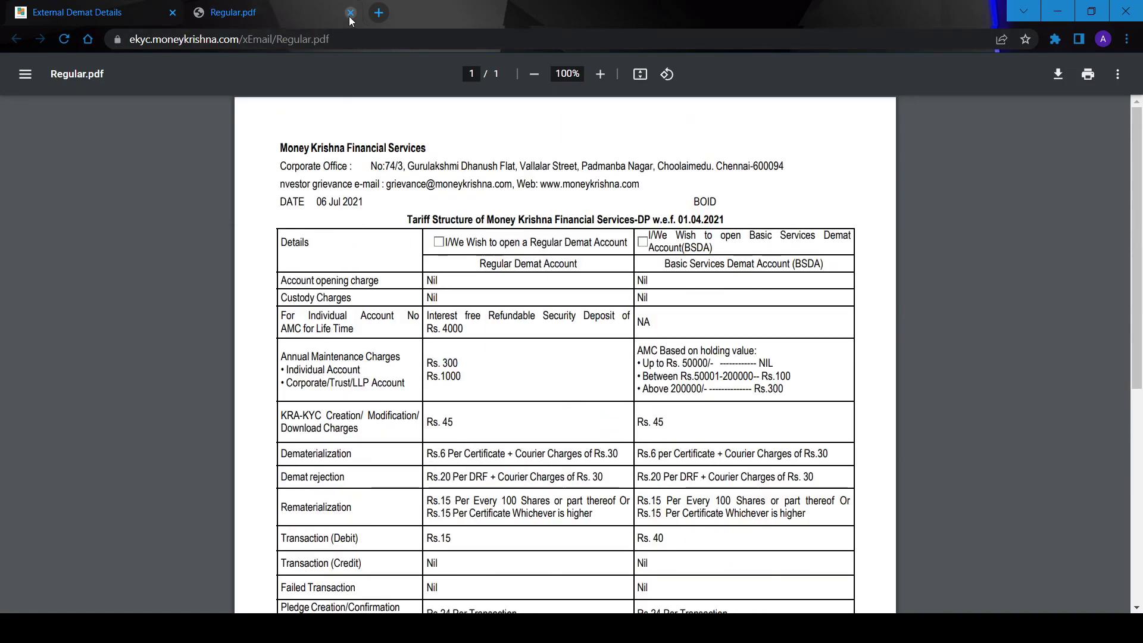
click(51, 16)
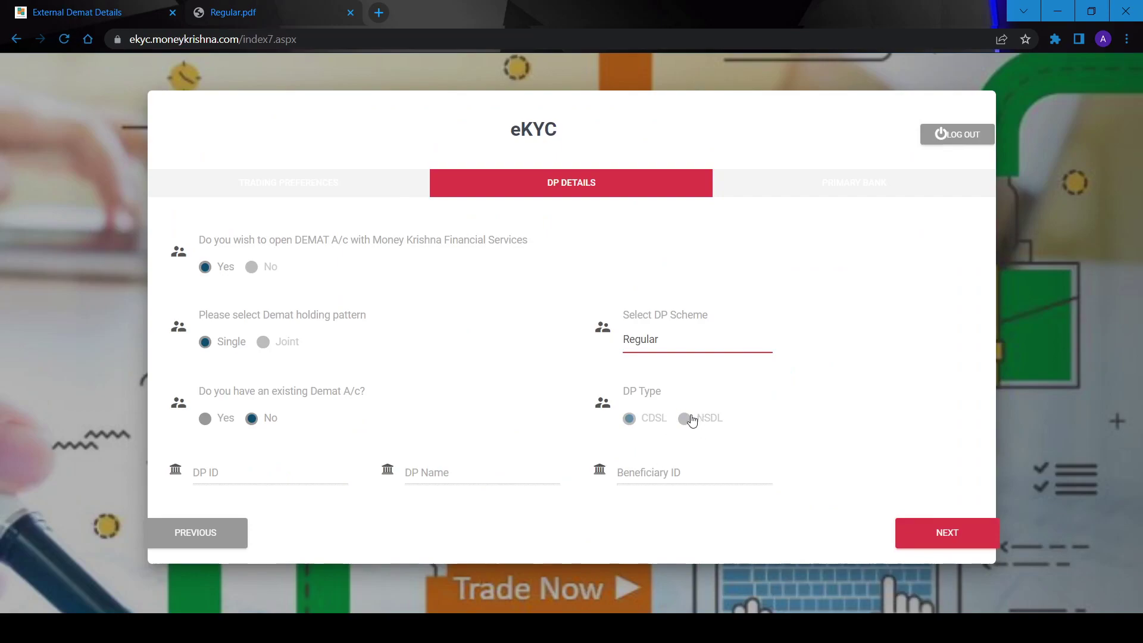
click(951, 547)
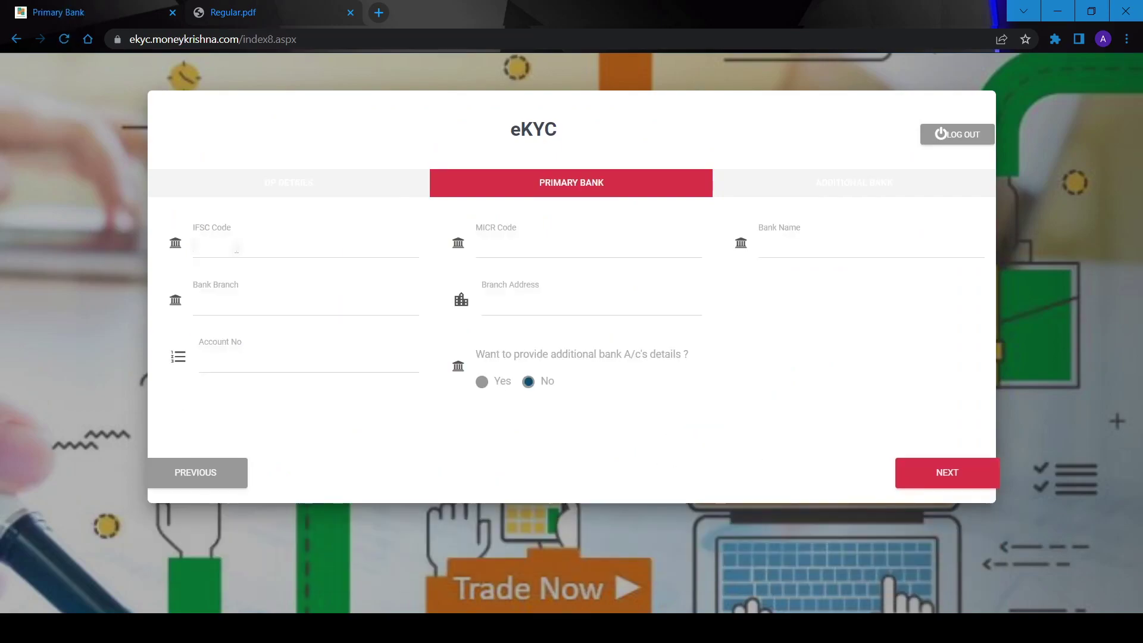
Enter IFSC SBIN0001234, pick its MICR code, add the account number and confirm verification
text(SBIN0001234)
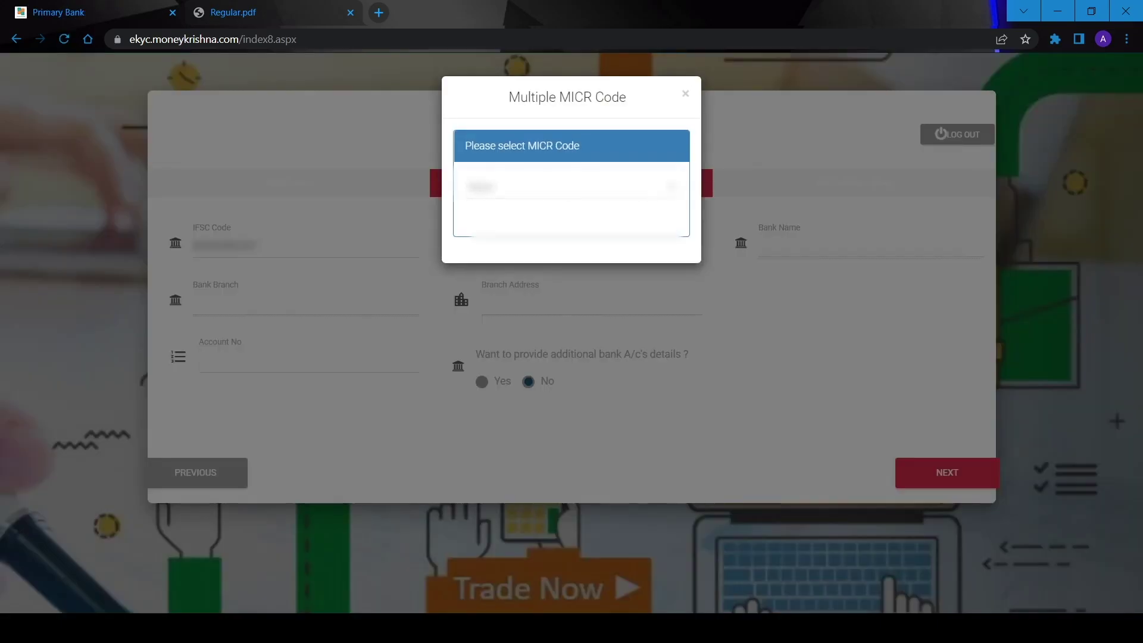
click(543, 223)
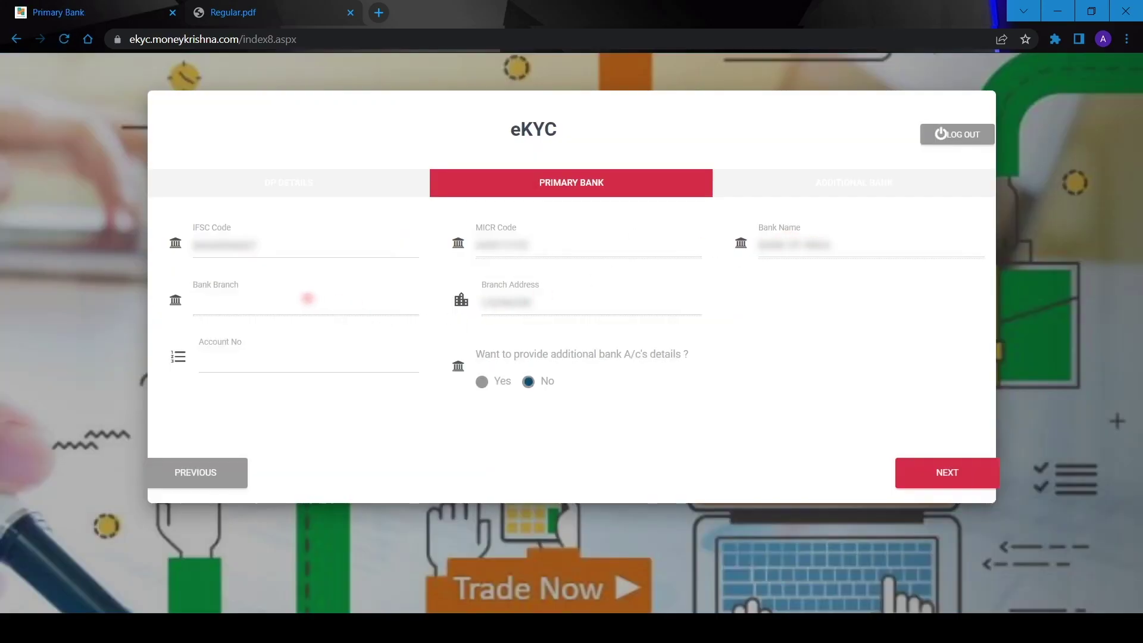
text(0123456789012)
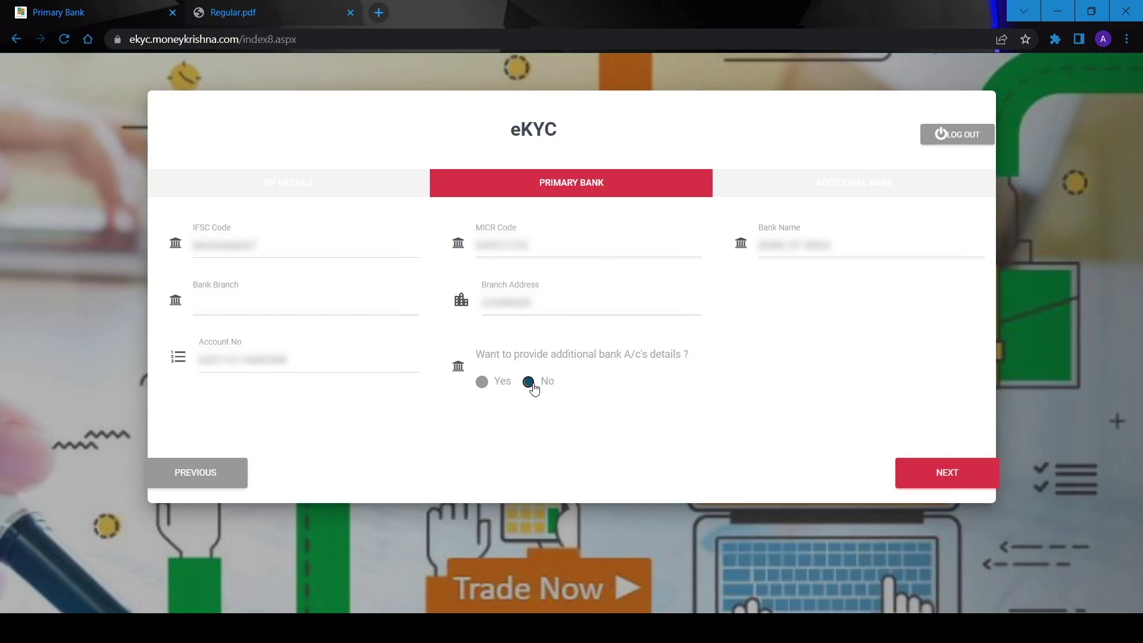
click(932, 473)
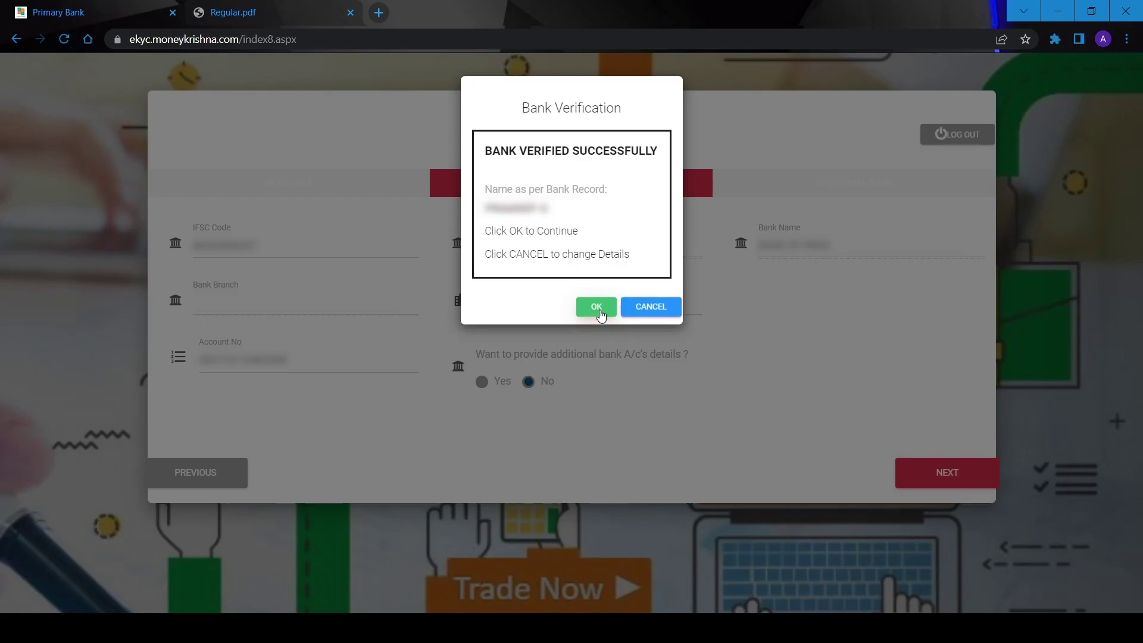
click(596, 307)
Fill occupation, description 'NAob', education, trading experience and annual income
click(193, 273)
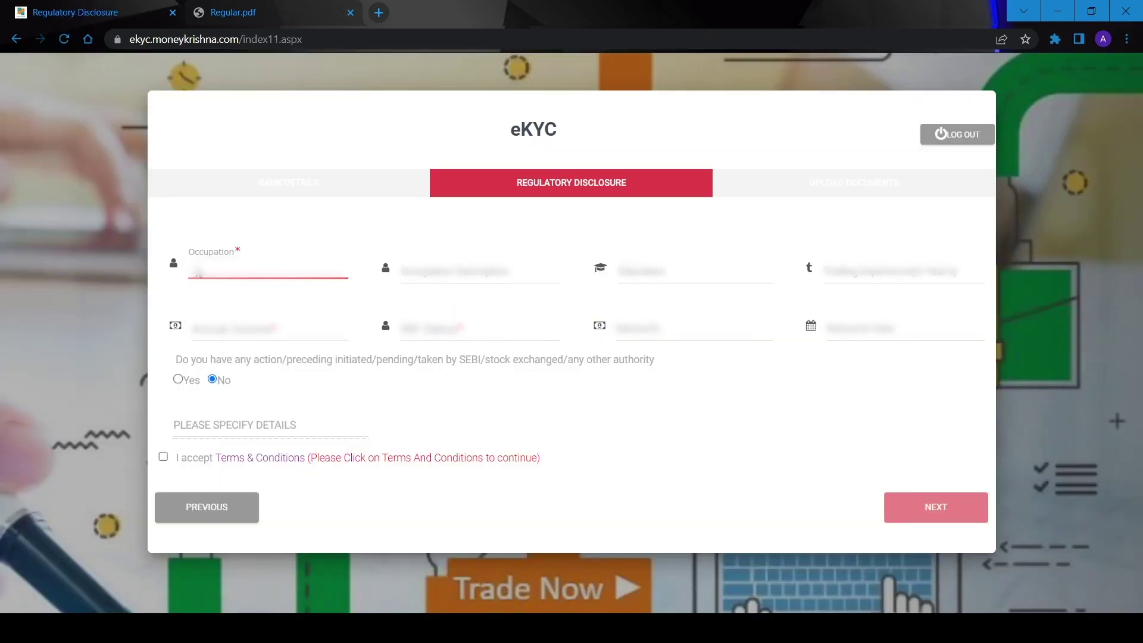
key(Tab)
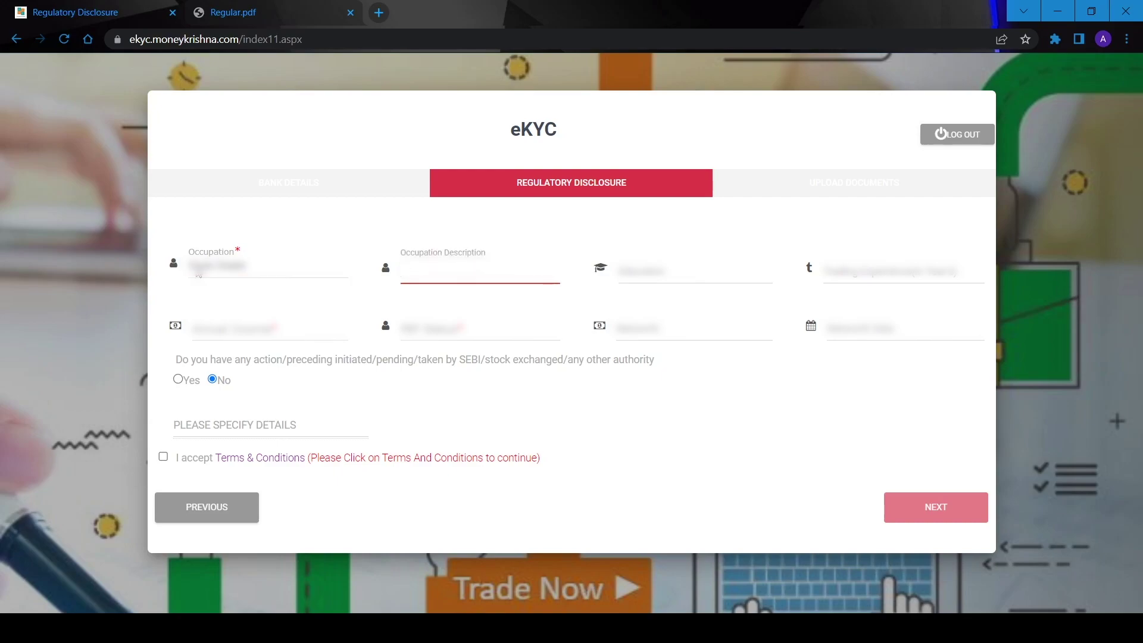
text(NAob)
key(Tab)
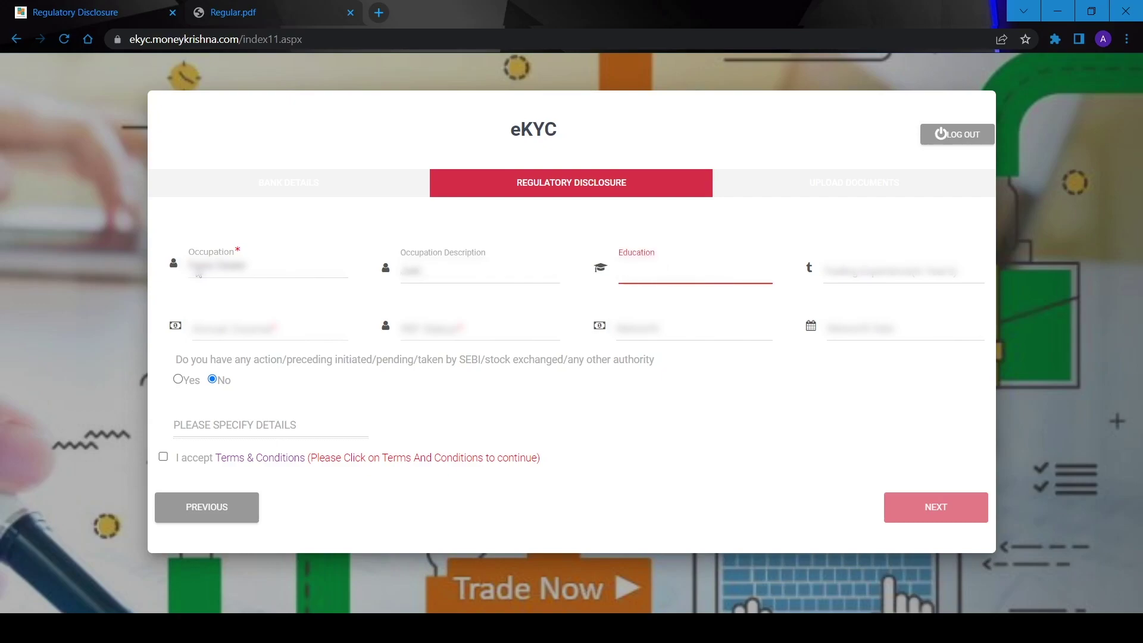
key(Tab)
key(shift+Tab)
key(Down)
key(Tab)
key(Tab)
key(Down)
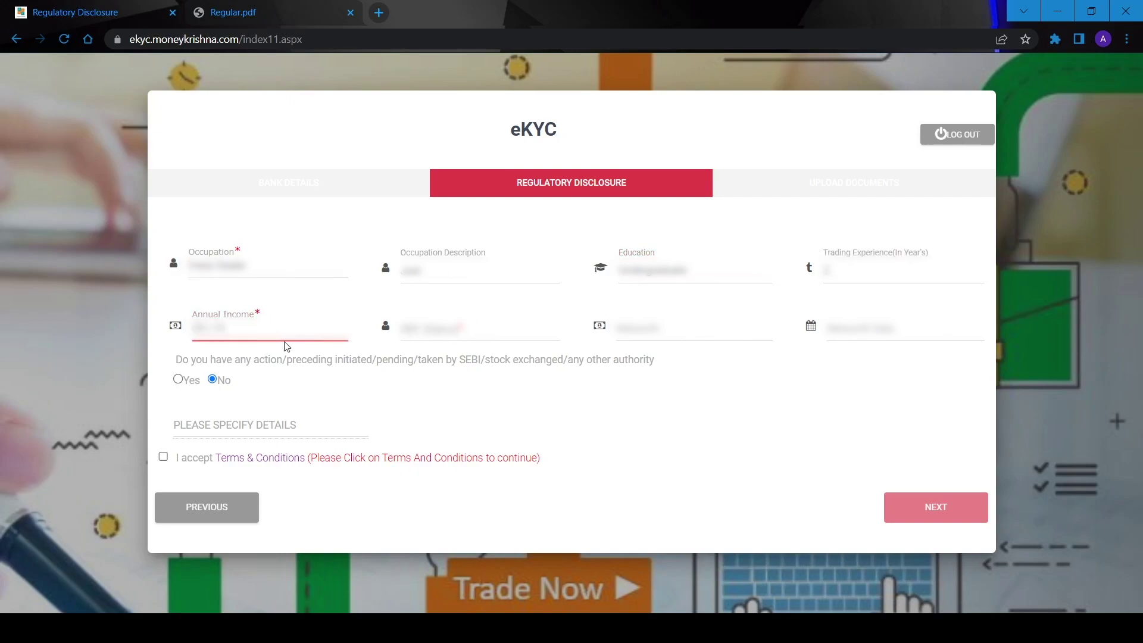
Set PEP status, net worth 50000 dated the 29th, accept the terms and continue
click(489, 330)
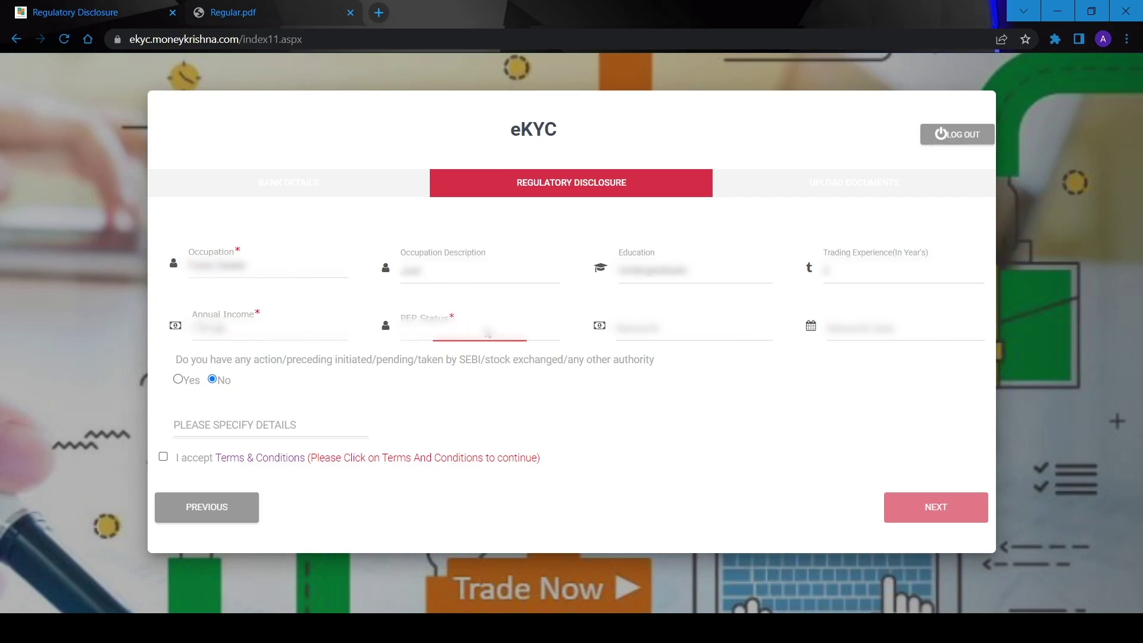
key(Down)
click(694, 328)
text(50000)
key(Tab)
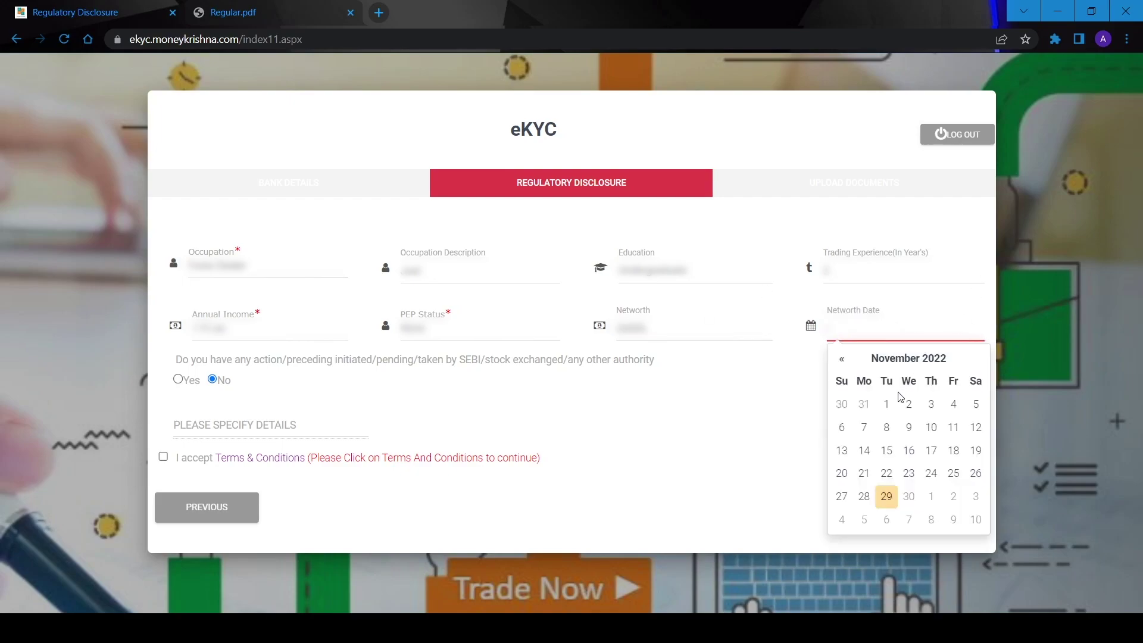
click(886, 496)
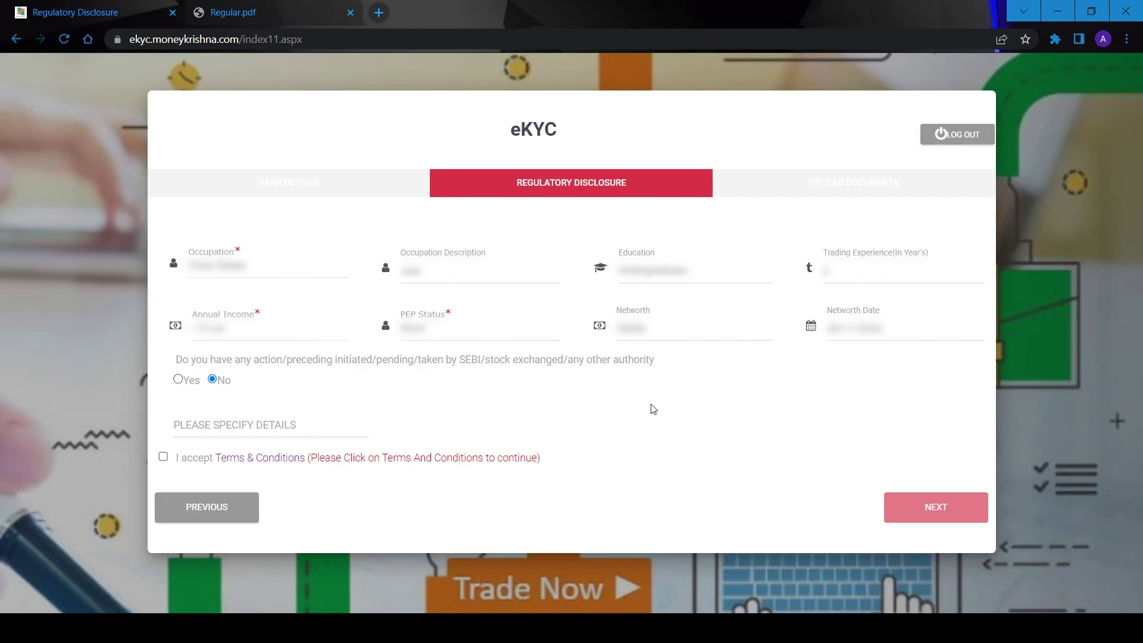
click(164, 458)
click(916, 508)
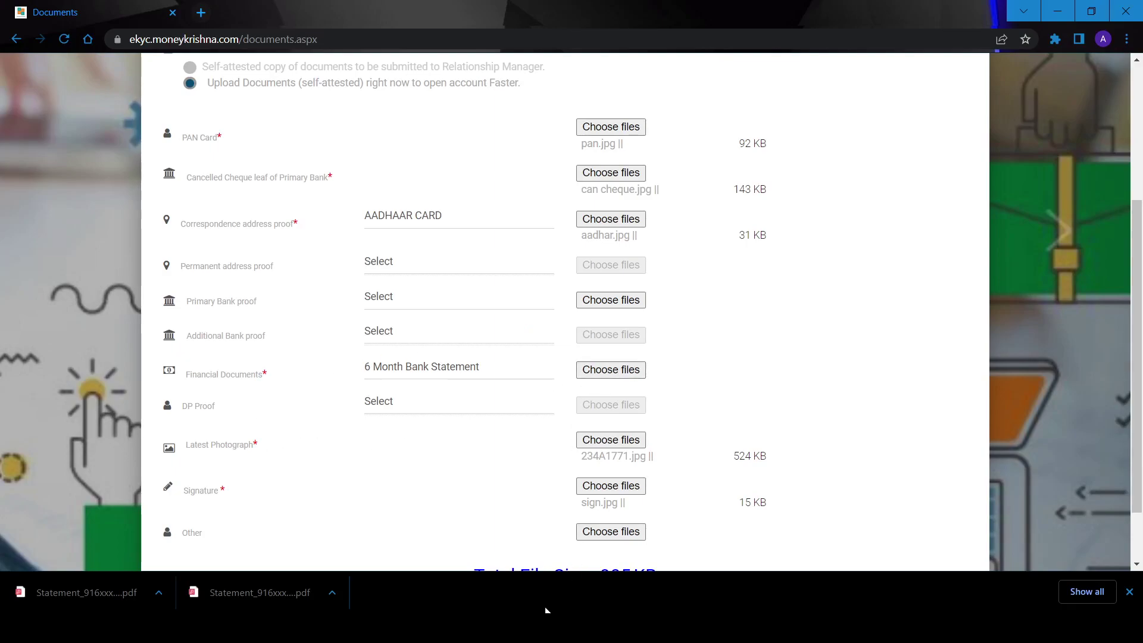
Upload eco 1.pdf as the 6 Month Bank Statement and continue to Brokerage and Deposit
click(548, 625)
click(611, 370)
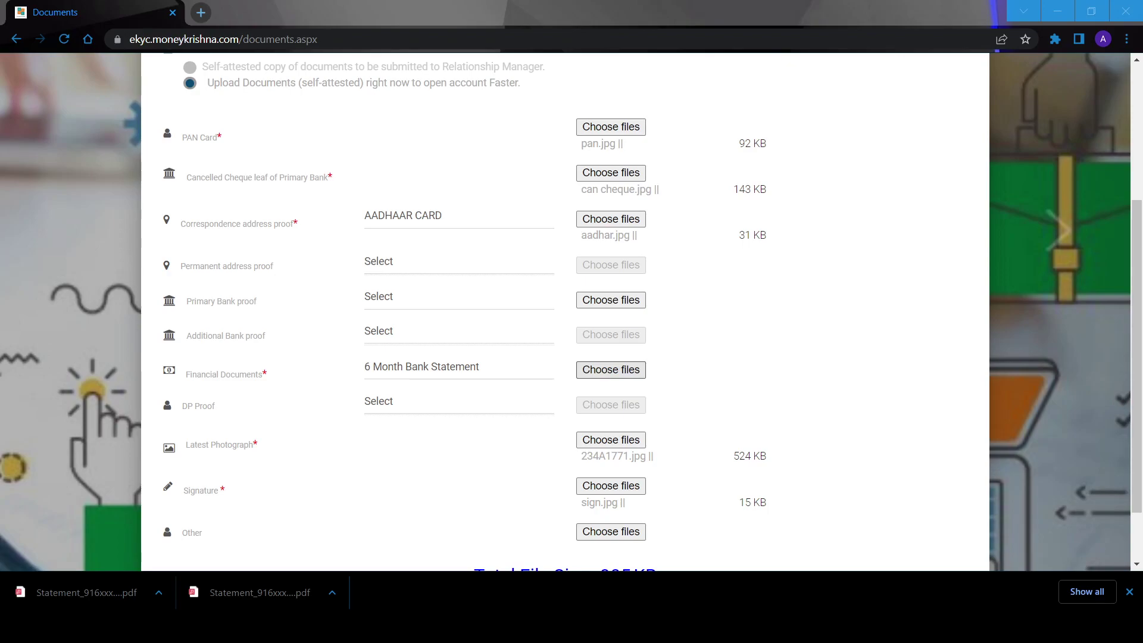
key(Return)
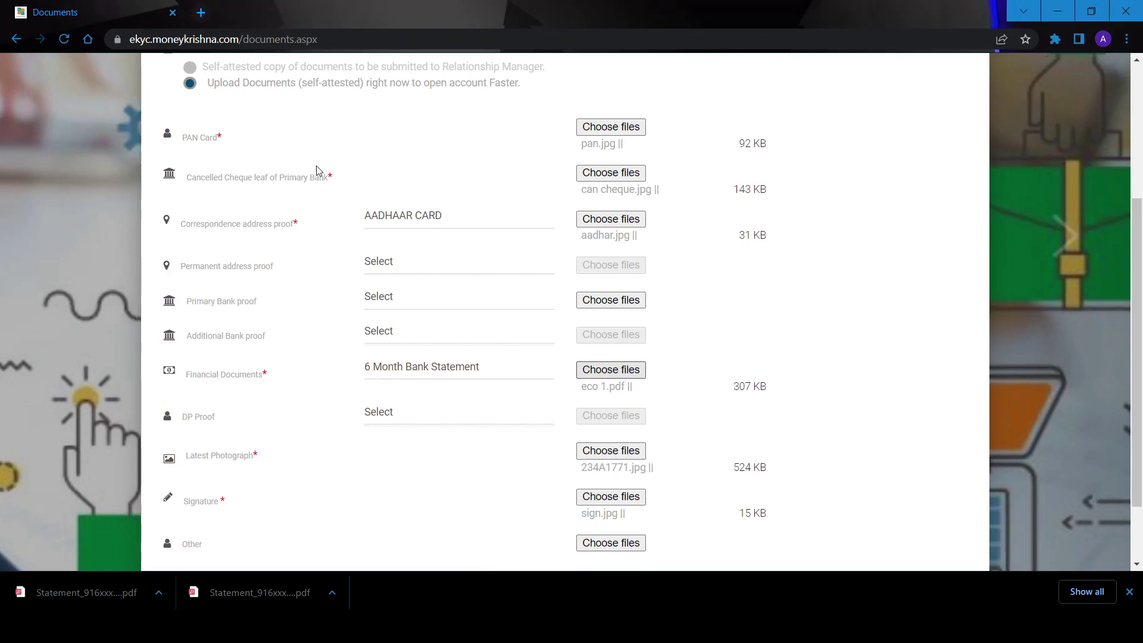
scroll(693, 480, down, 2)
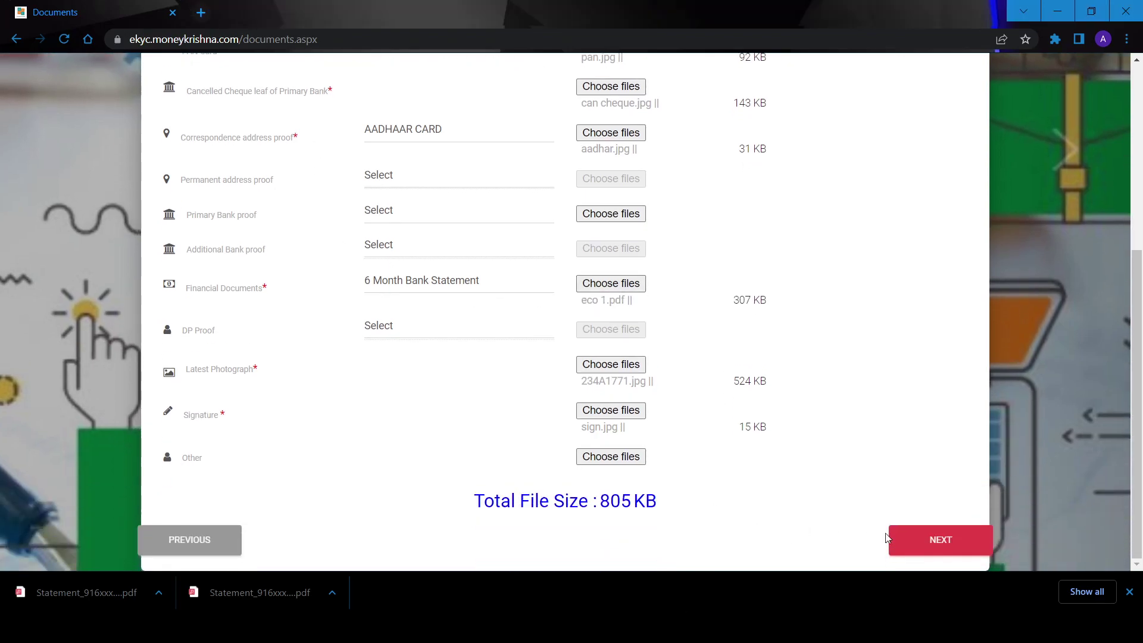
click(661, 625)
scroll(705, 332, up, 5)
scroll(629, 366, down, 5)
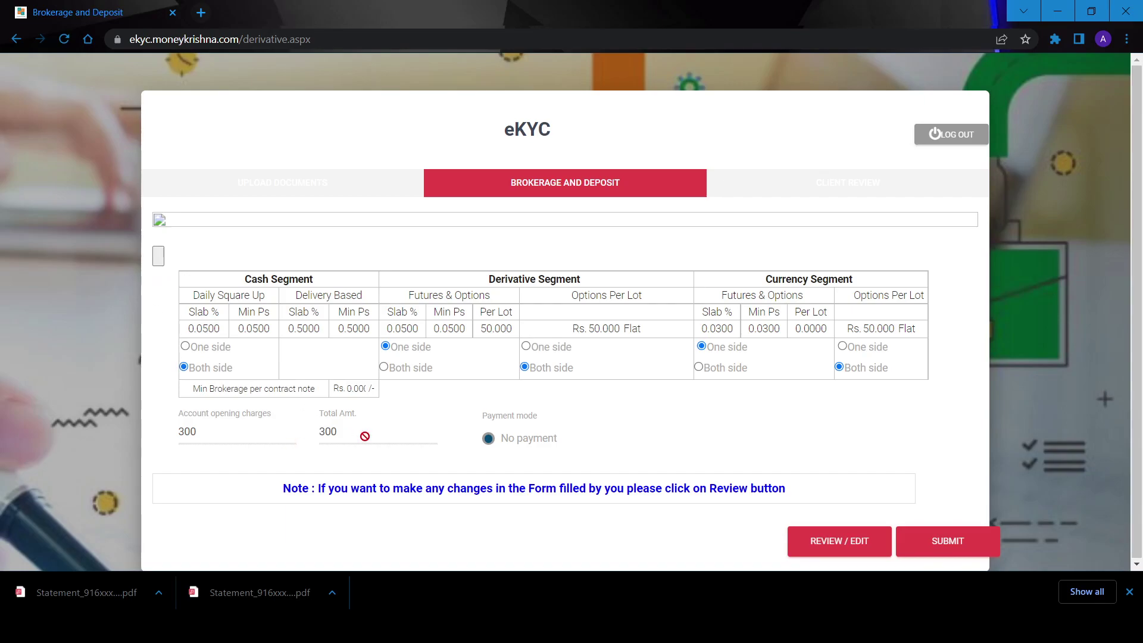
Submit the brokerage details with No payment selected, resubmitting once after returning from Client Review
click(488, 439)
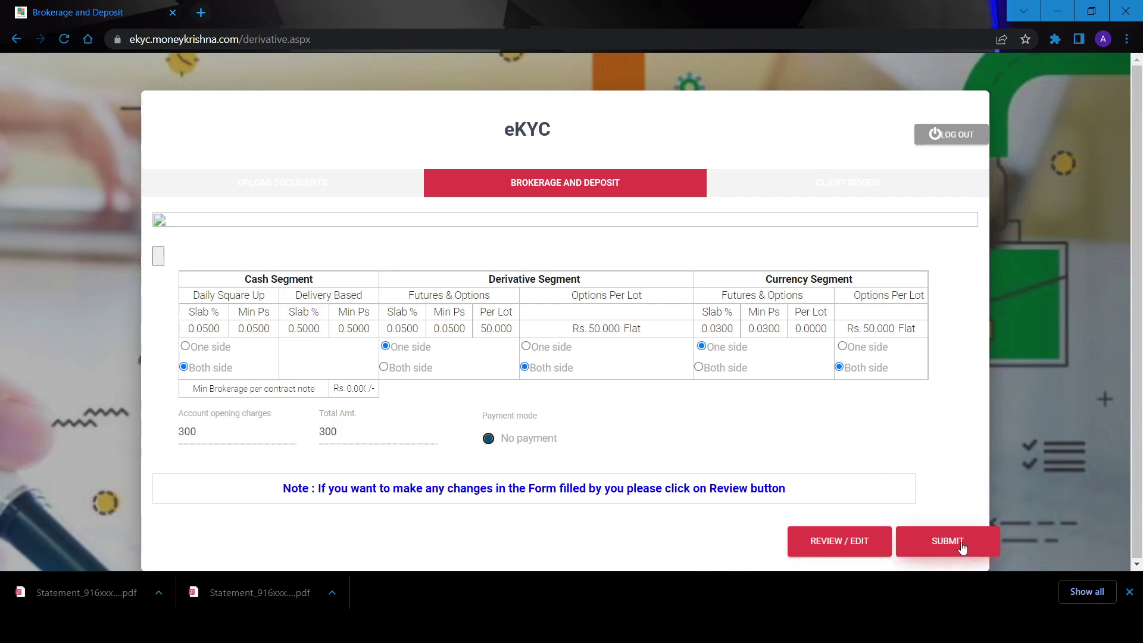
click(957, 545)
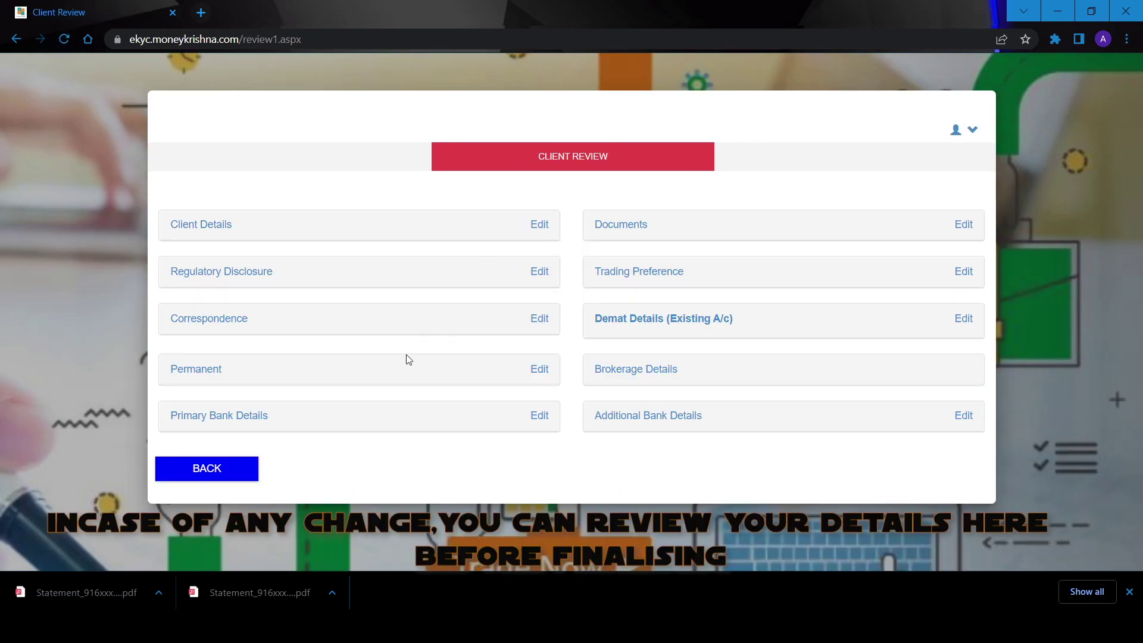
click(230, 472)
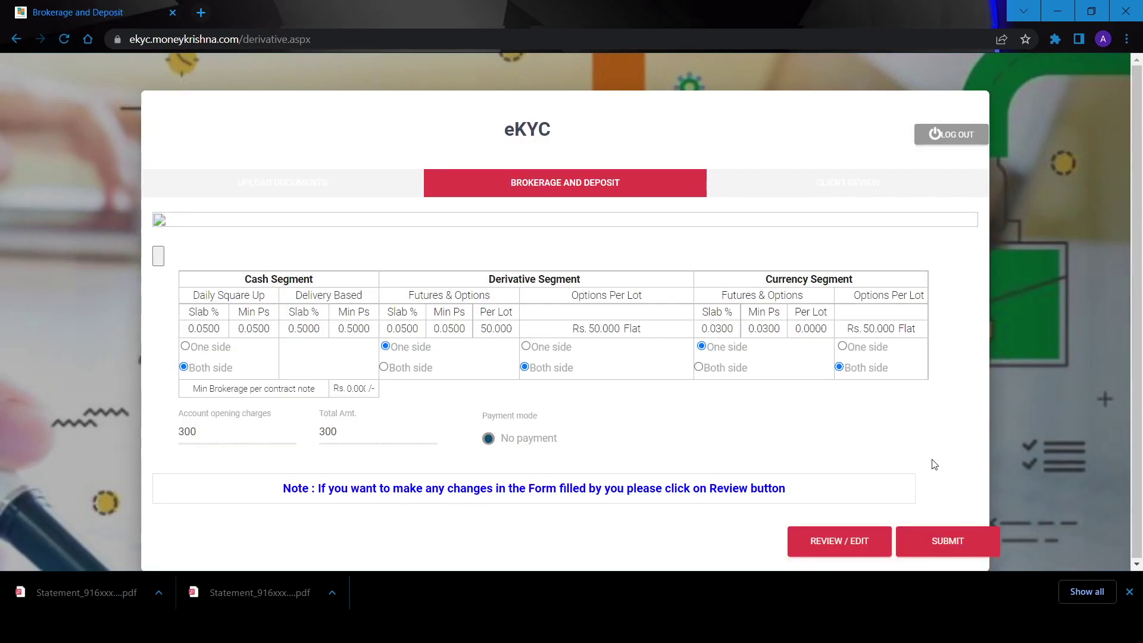
click(938, 546)
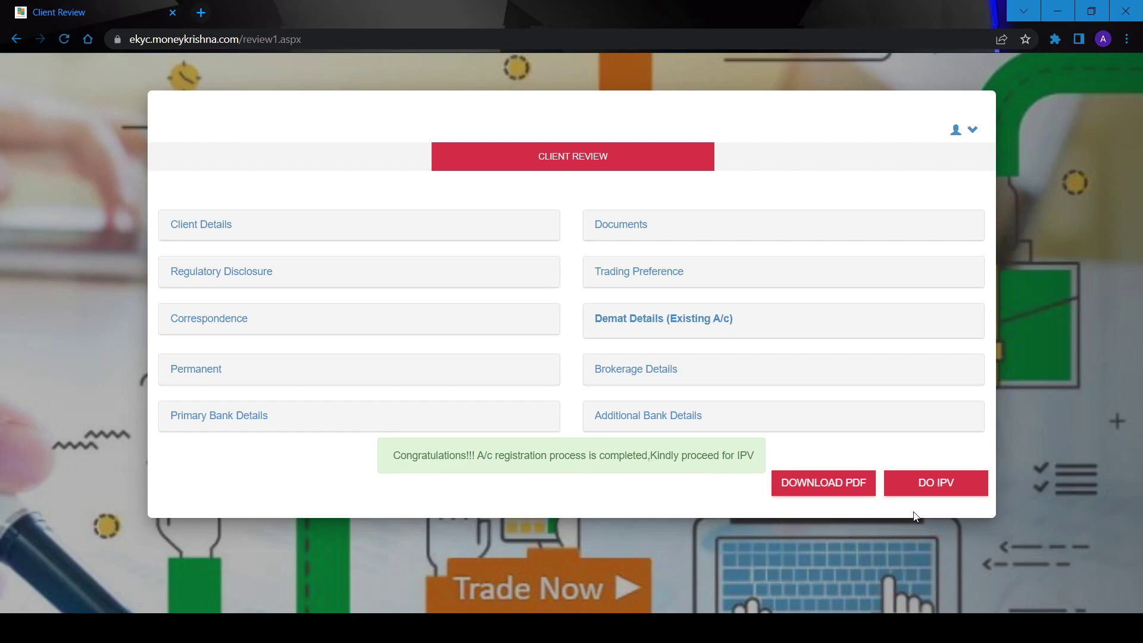
Begin IPV and confirm the prefilled PAN to reach the webcam recording instructions
click(939, 484)
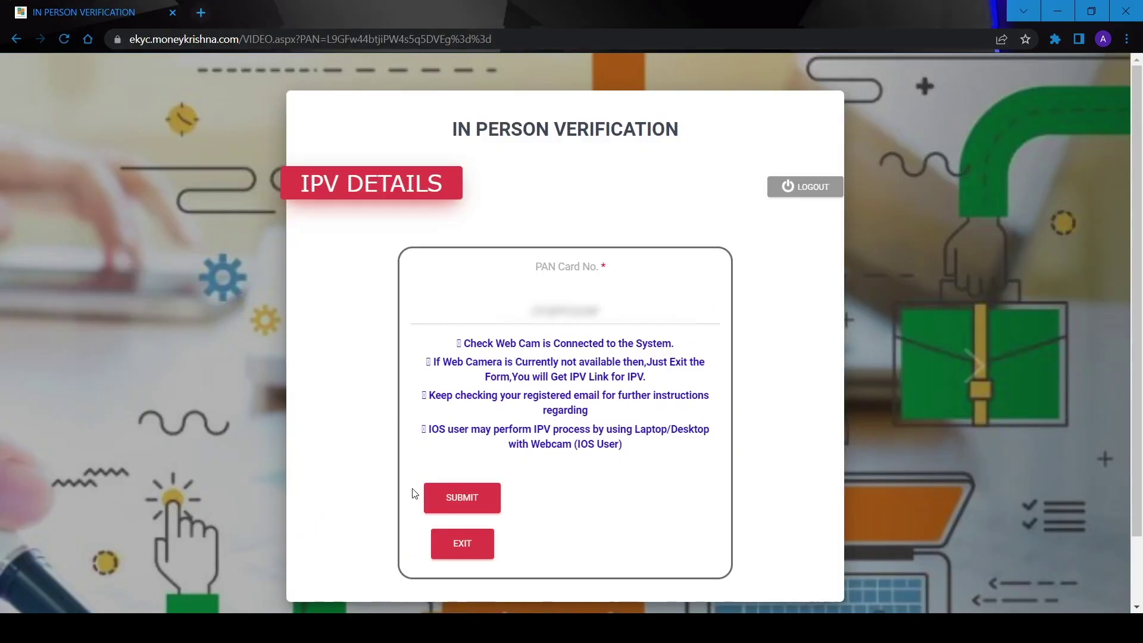
click(475, 497)
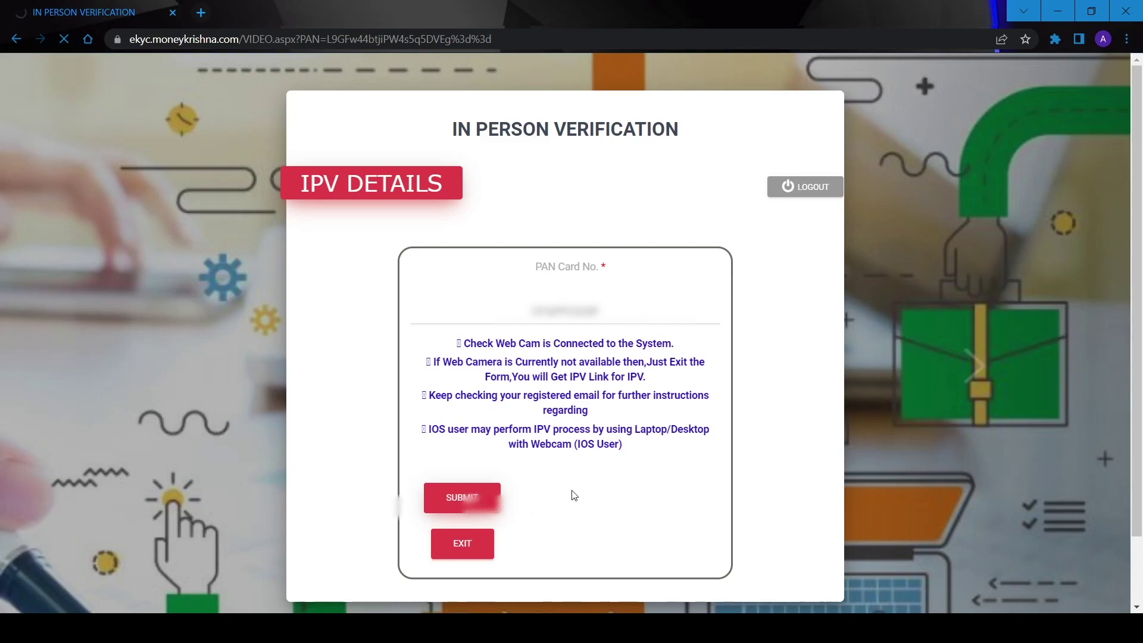